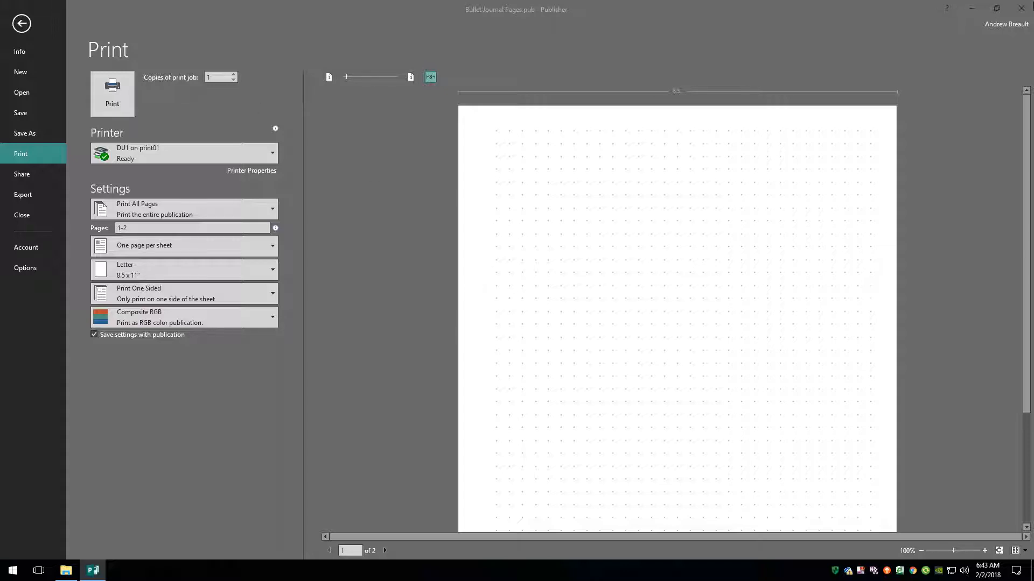
# - Close the bullet journal publication and its file folder, and create a new blank 8.5 x 11" publication
pyautogui.click(1021, 8)
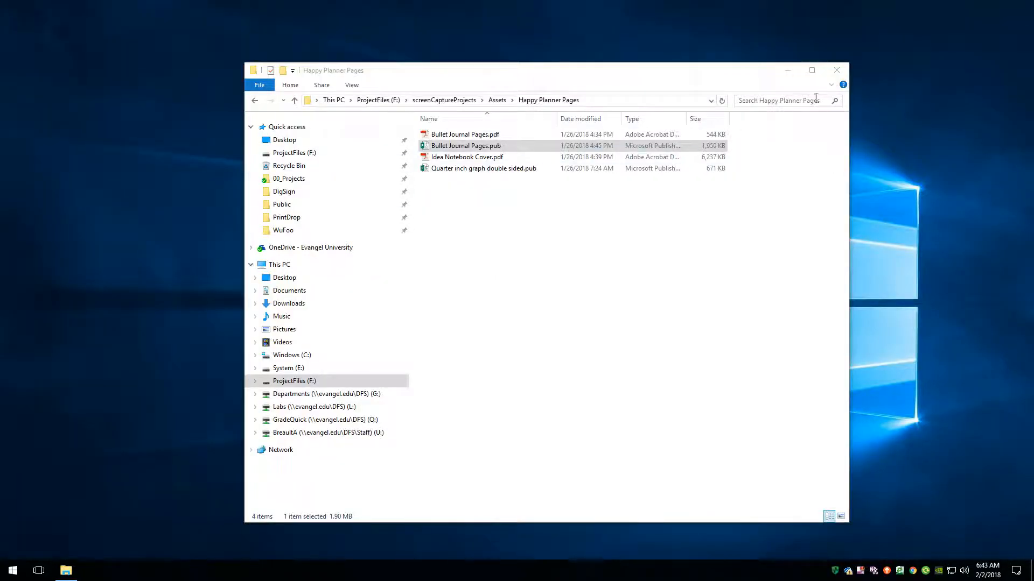
pyautogui.click(836, 70)
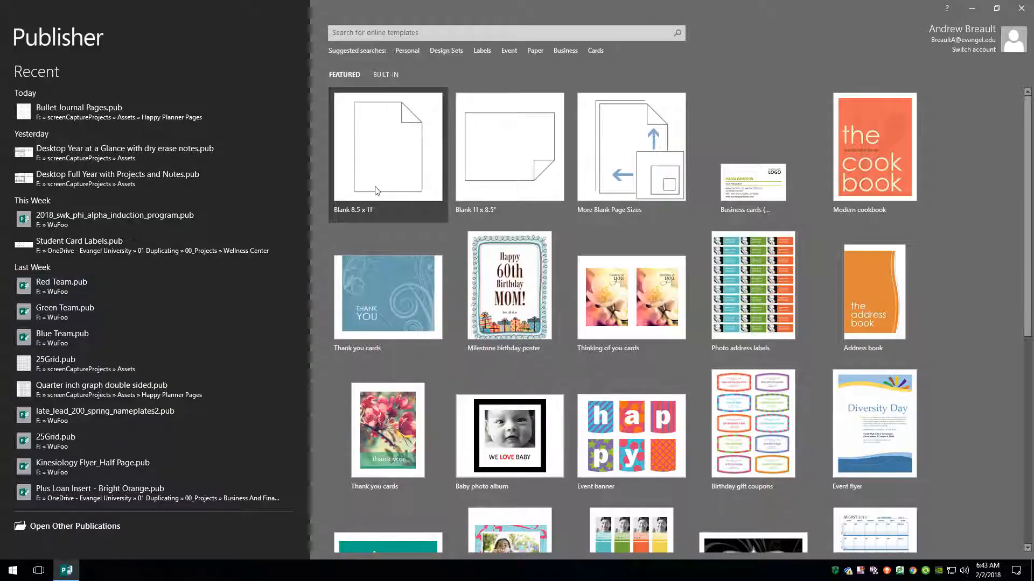
pyautogui.click(385, 158)
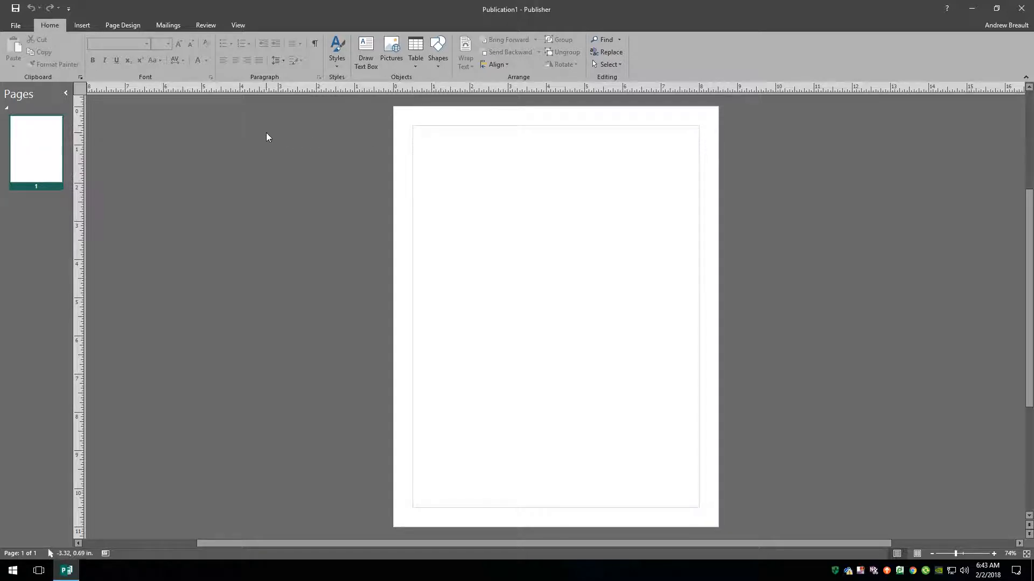
# - Set the page's grid guides to 30 columns and 40 rows with no spacing between them
pyautogui.click(127, 25)
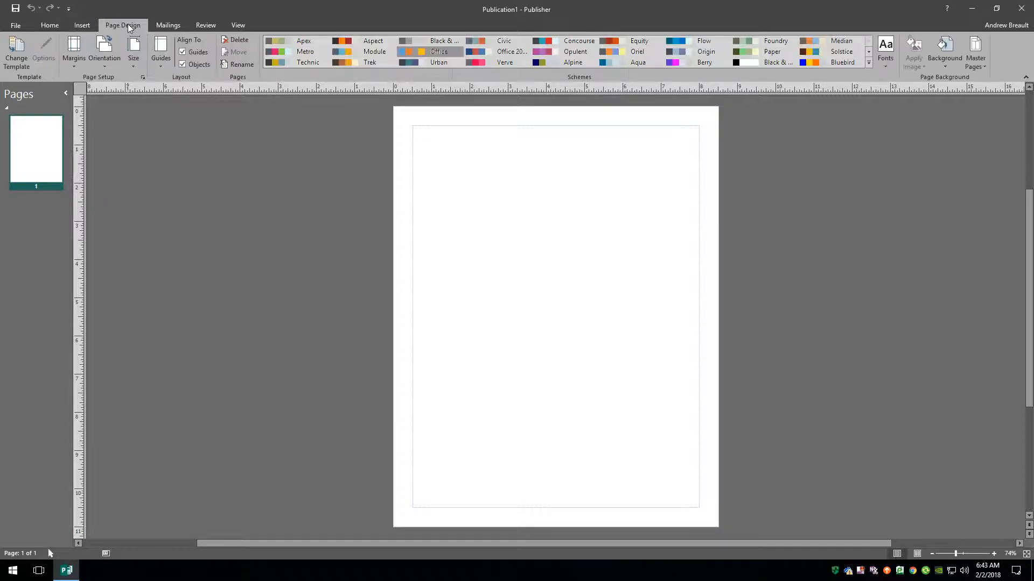
pyautogui.click(163, 68)
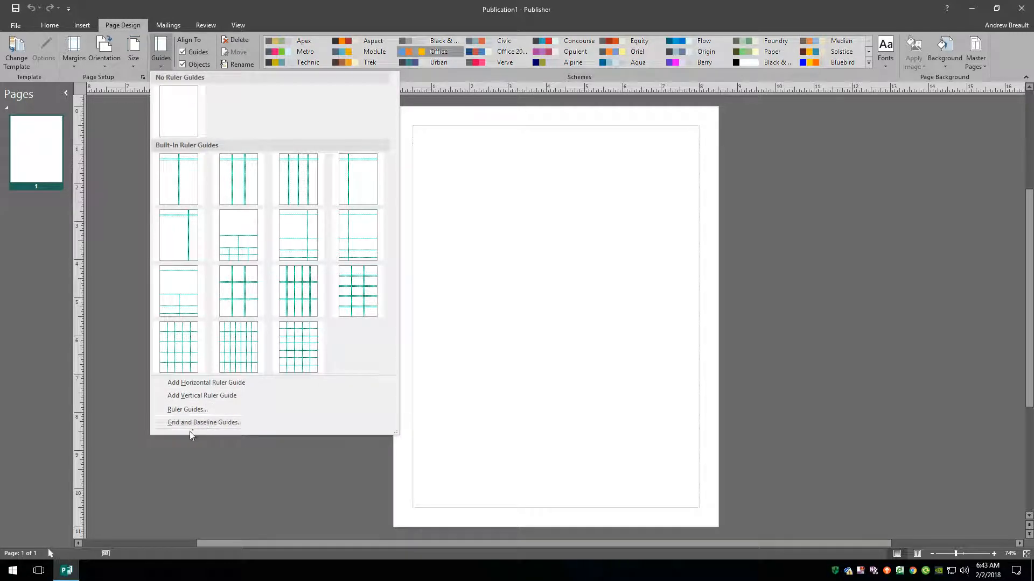
pyautogui.click(218, 423)
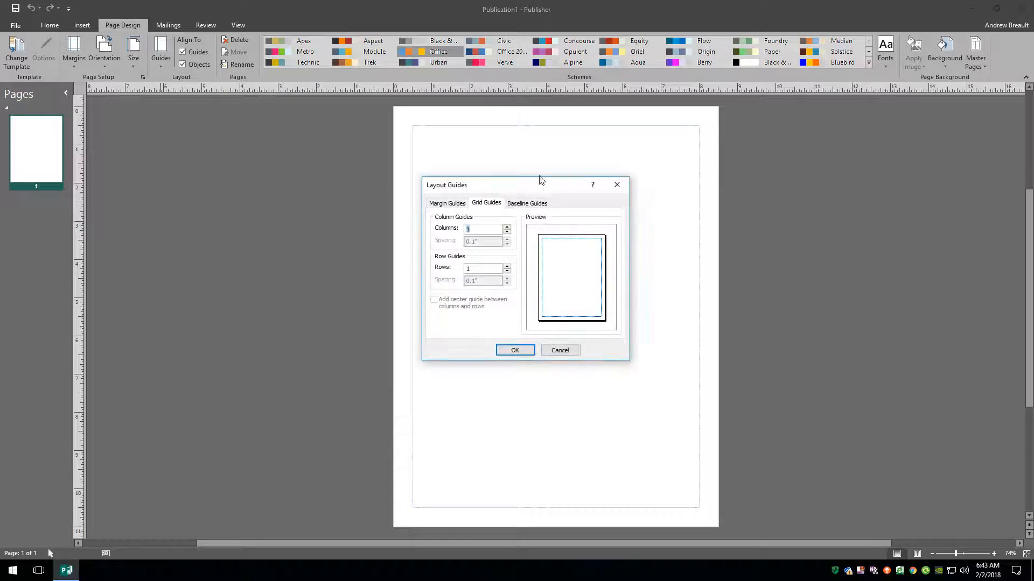
pyautogui.moveTo(547, 187); pyautogui.dragTo(563, 228)
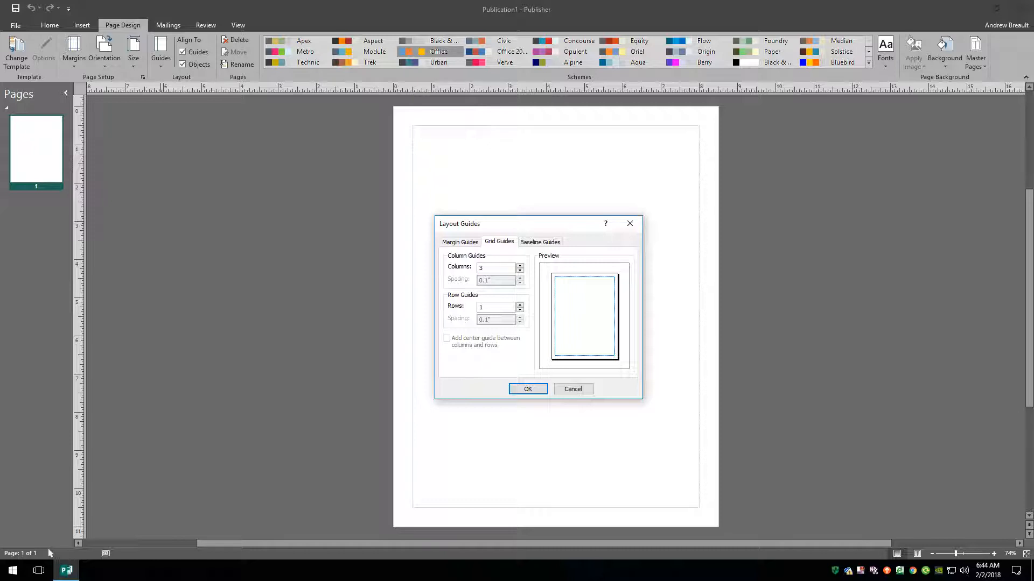
pyautogui.click(494, 307)
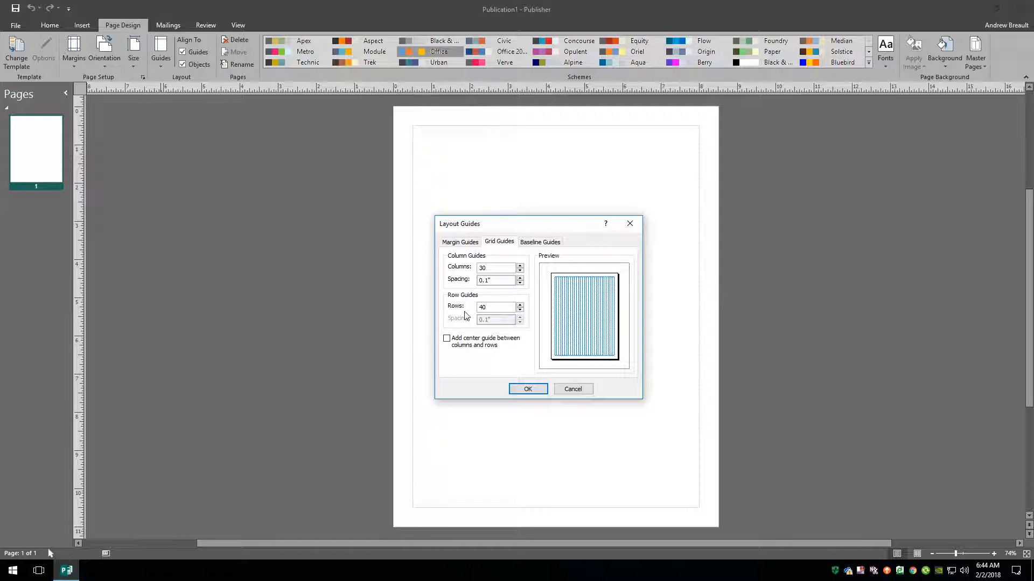
pyautogui.click(498, 282)
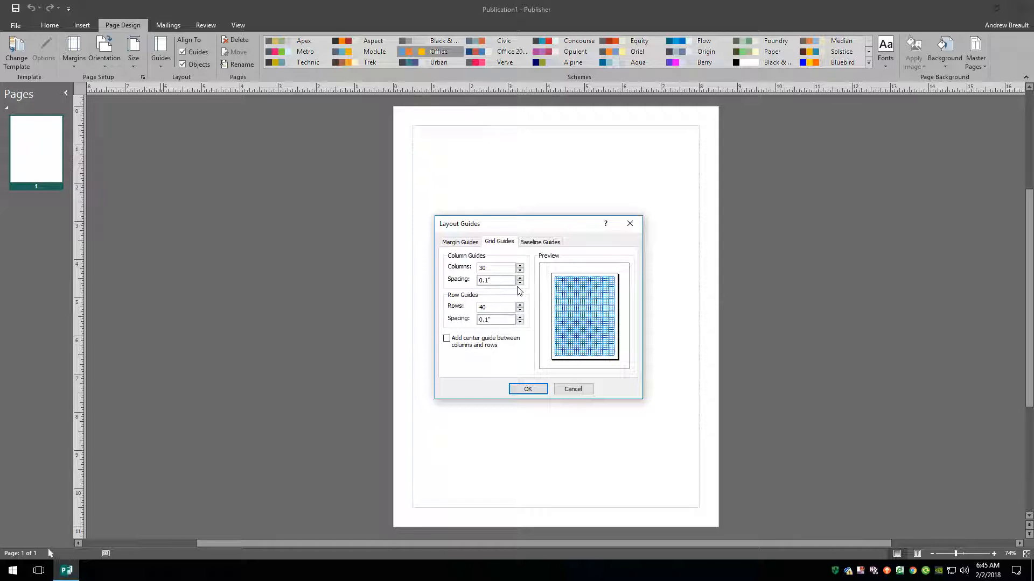
pyautogui.click(520, 283)
pyautogui.click(520, 322)
pyautogui.click(528, 389)
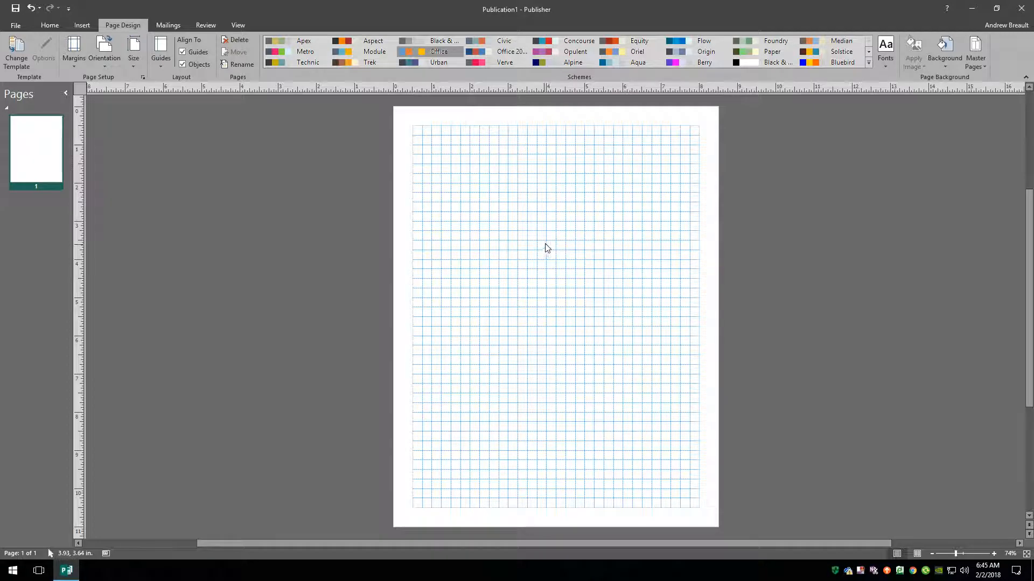
# - Draw a text box about 0.32 x 0.36 in over the upper-left corner of the page's guide grid
pyautogui.scroll(5, 533, 239)
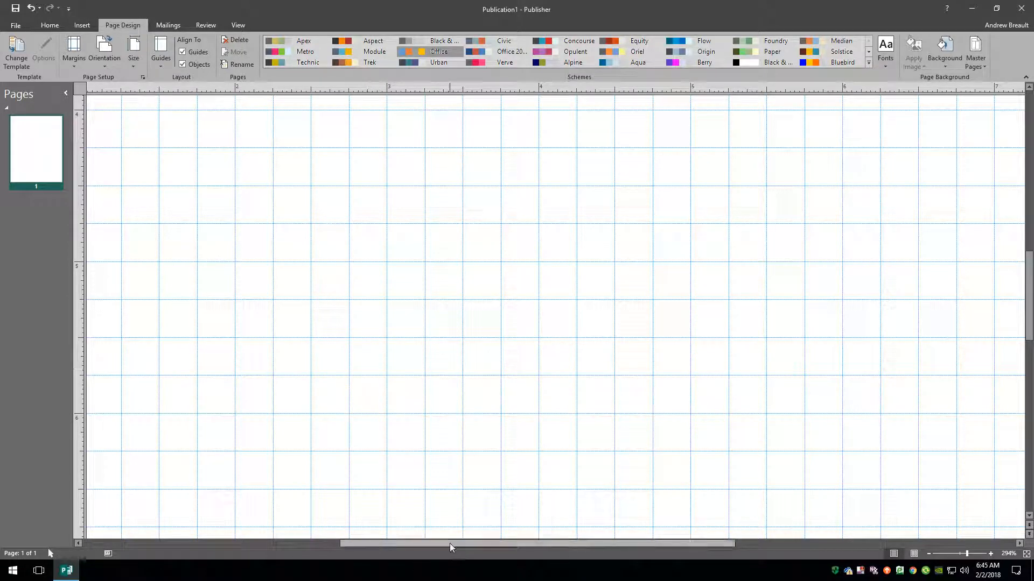
pyautogui.moveTo(450, 544); pyautogui.dragTo(441, 541)
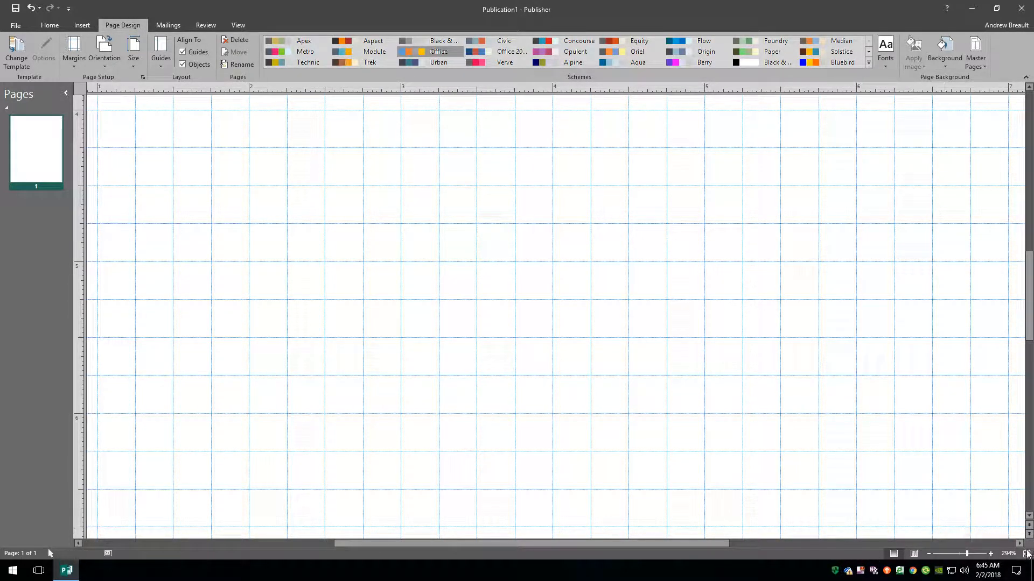
pyautogui.scroll(-2, 457, 355)
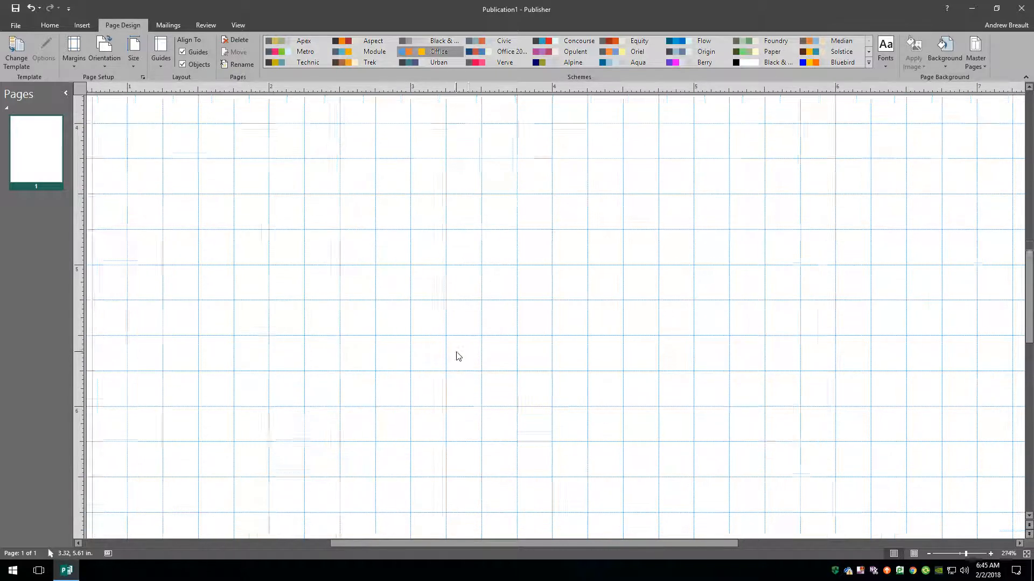
pyautogui.scroll(3, 180, 320)
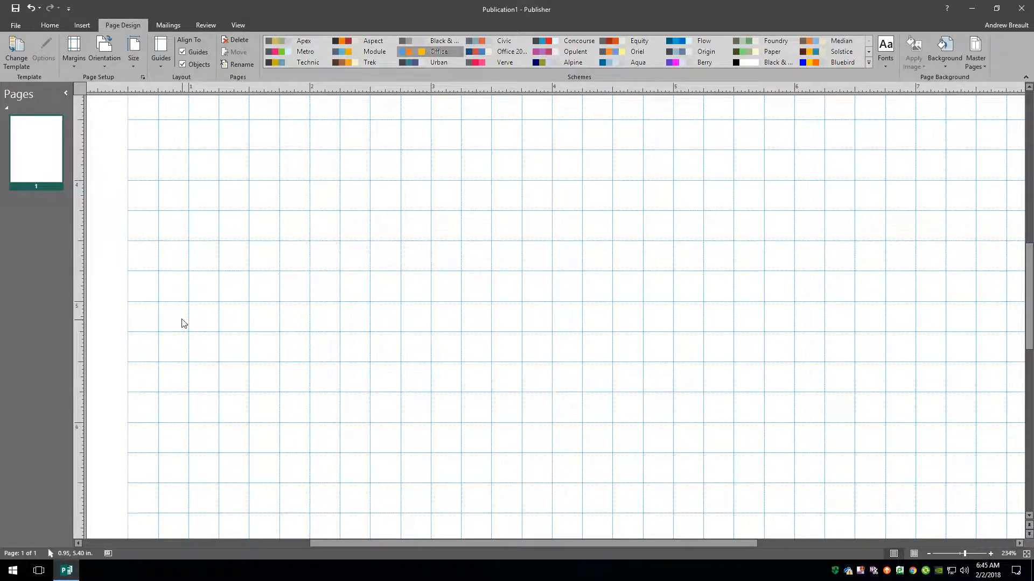
pyautogui.scroll(5, 172, 317)
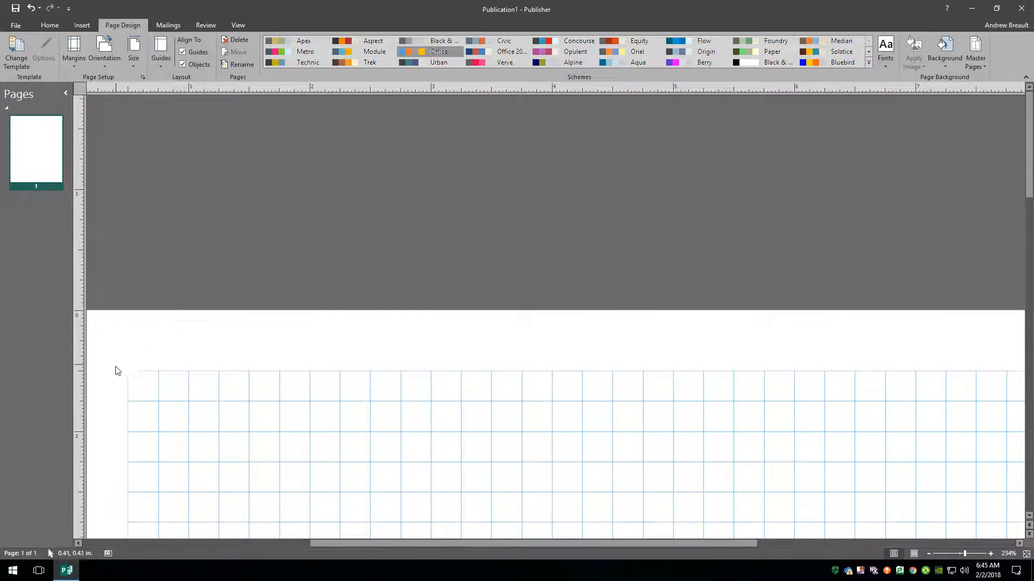
pyautogui.moveTo(362, 542); pyautogui.dragTo(286, 540)
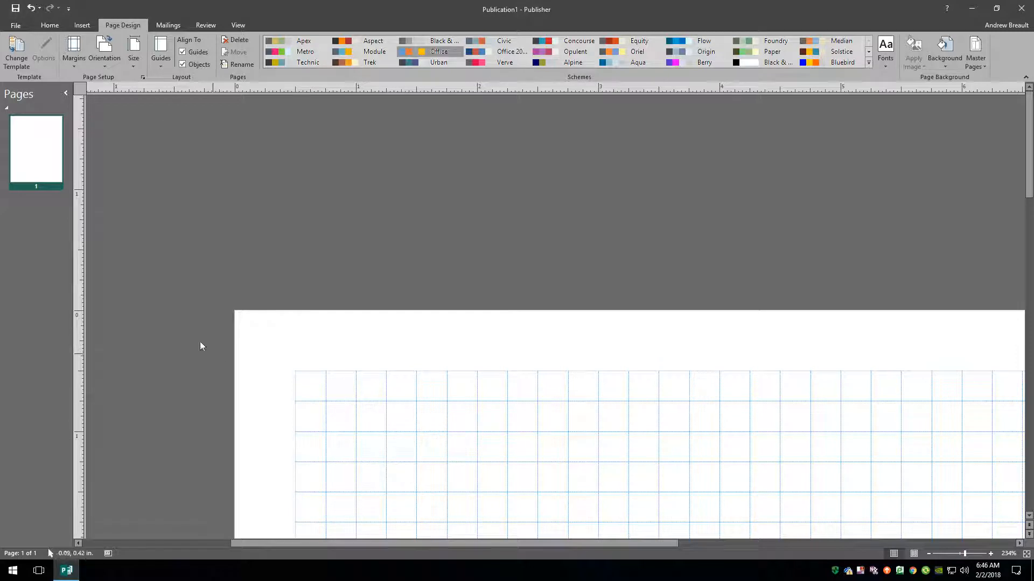
pyautogui.scroll(4, 257, 380)
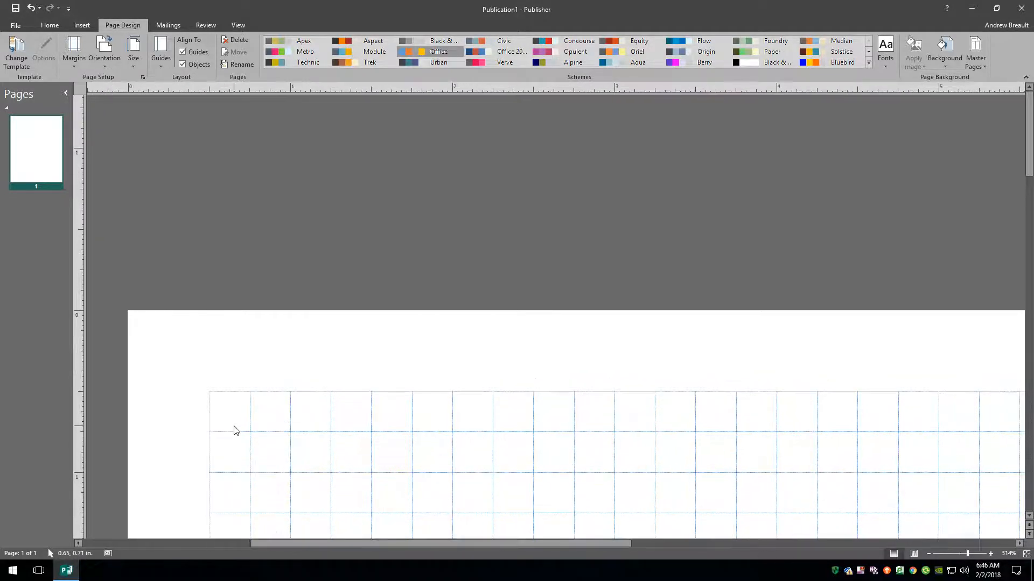
pyautogui.scroll(-3, 251, 460)
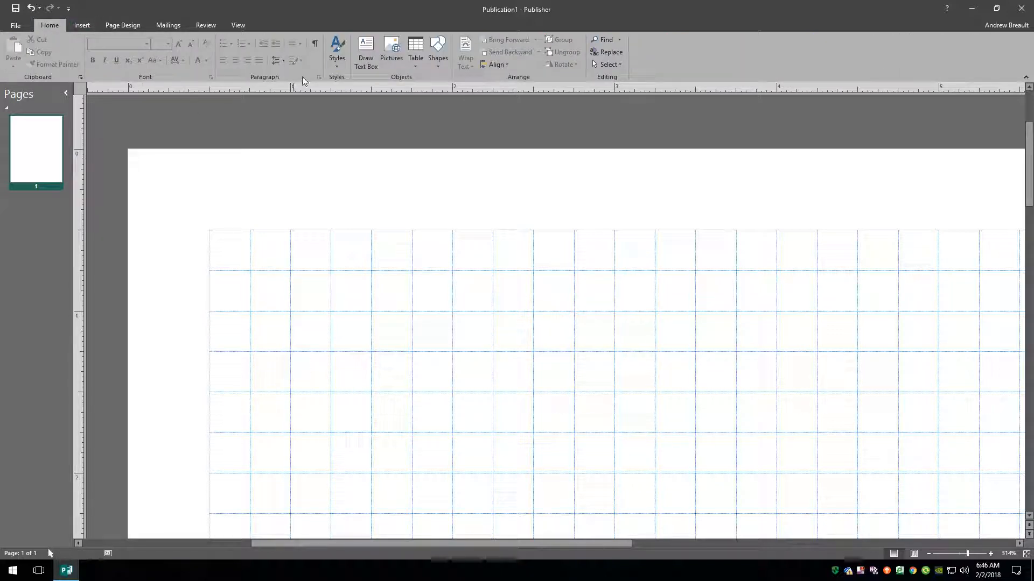
pyautogui.click(366, 54)
pyautogui.moveTo(175, 196); pyautogui.dragTo(249, 262)
pyautogui.moveTo(169, 191); pyautogui.dragTo(182, 201)
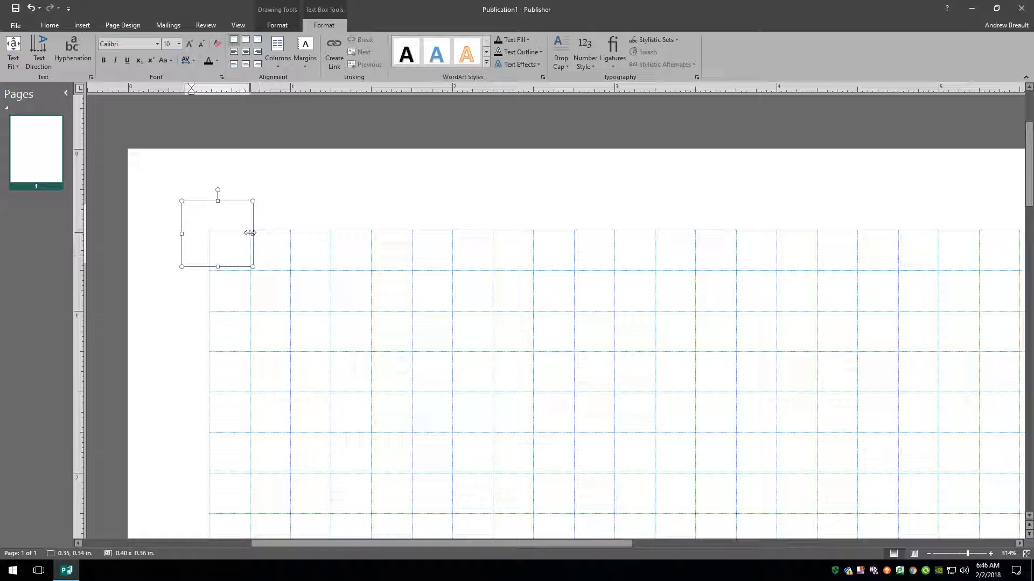
pyautogui.moveTo(252, 234); pyautogui.dragTo(240, 233)
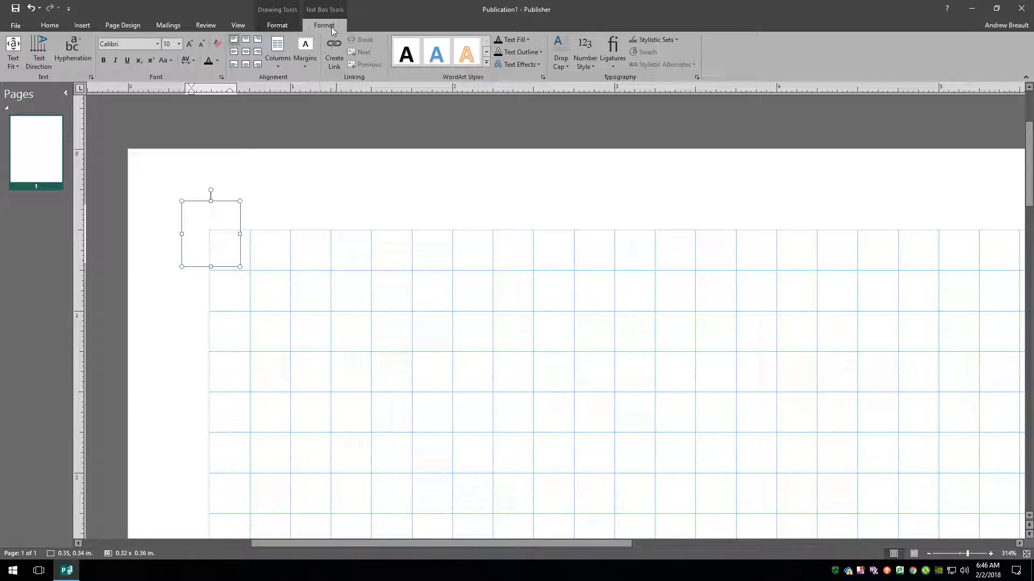
# - Centre the text box's content horizontally and vertically, and insert a Bullet Operator symbol in it
pyautogui.click(246, 53)
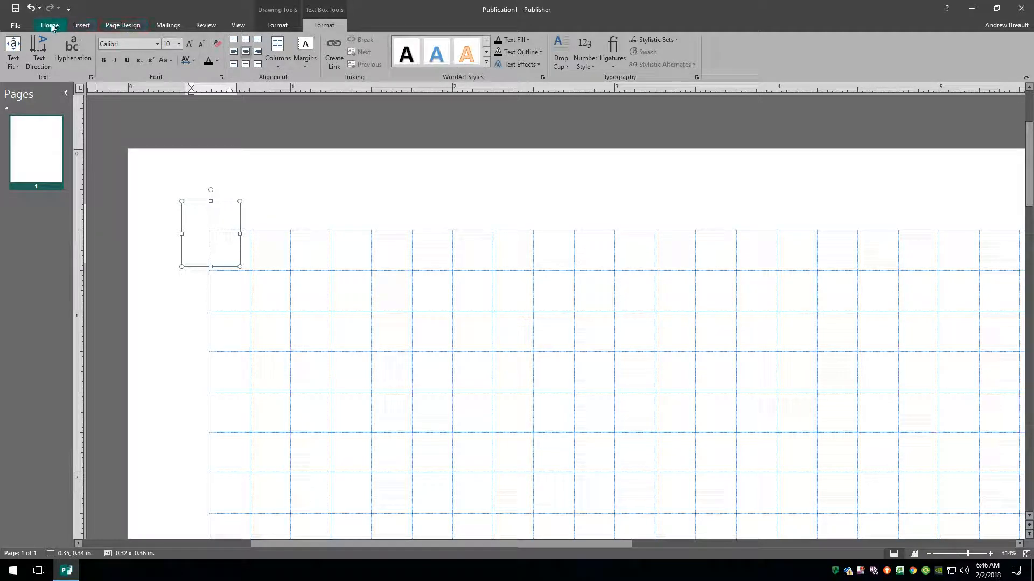
pyautogui.click(84, 24)
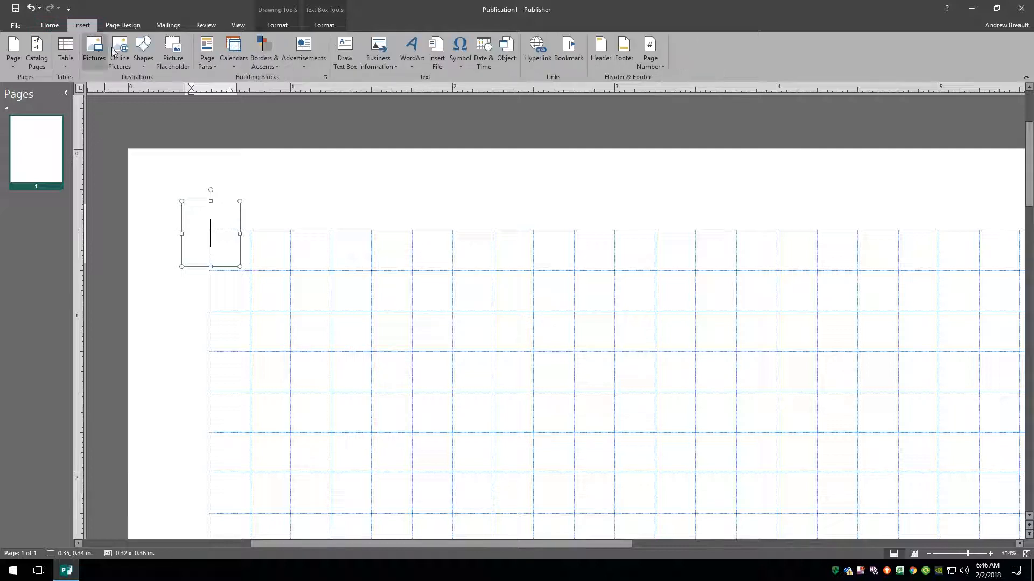
pyautogui.click(460, 62)
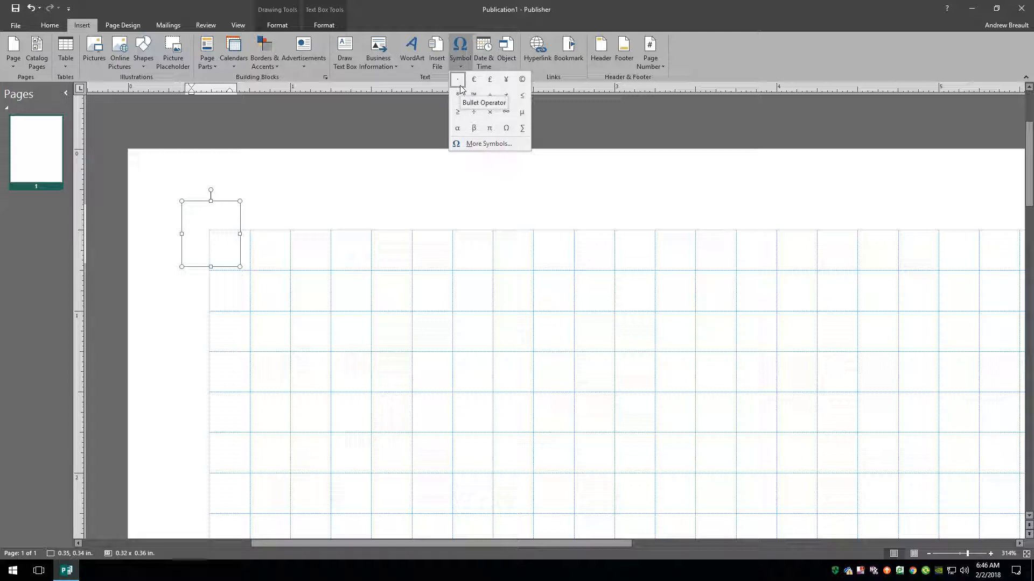
pyautogui.click(459, 84)
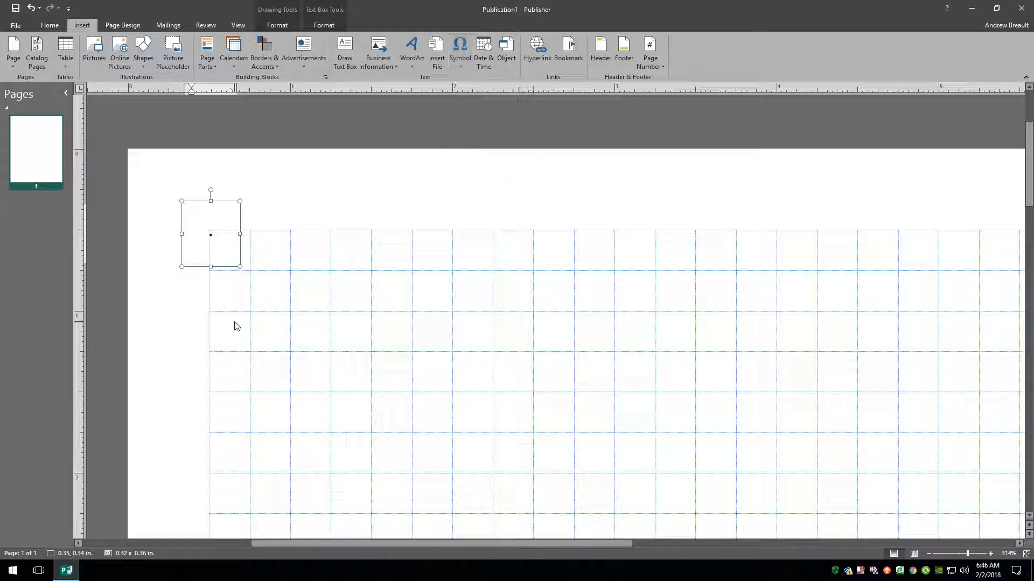
# - Increase the bullet's font size to 20 and extend the text box downward to a height of about 0.41 in
pyautogui.doubleClick(219, 236)
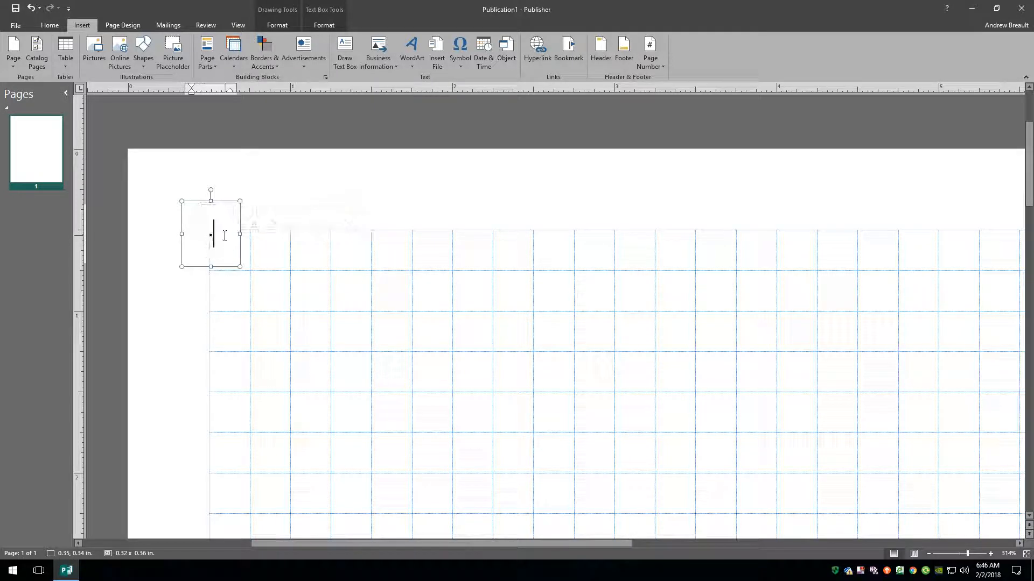
pyautogui.moveTo(225, 236); pyautogui.dragTo(195, 241)
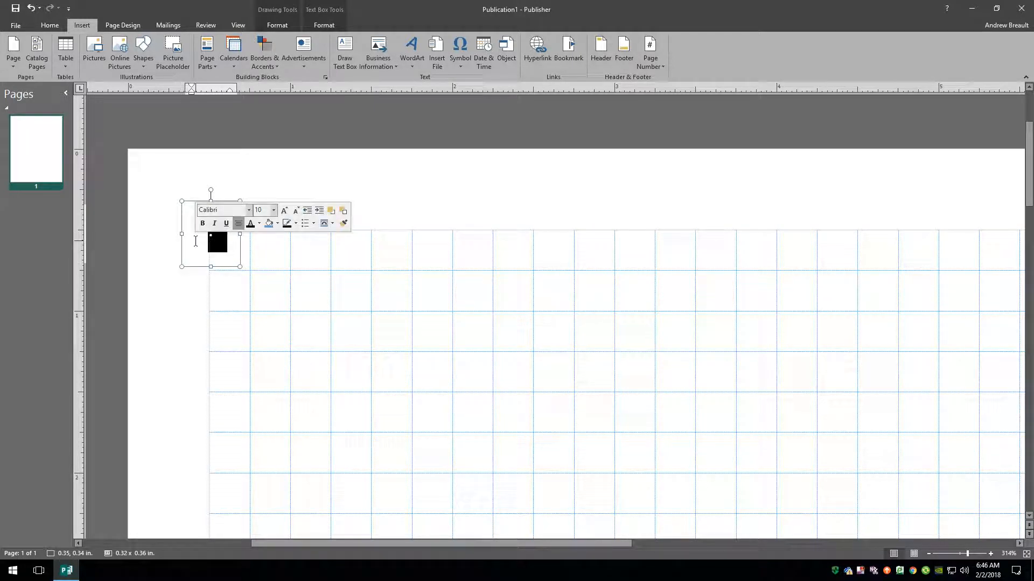
pyautogui.press('Right')
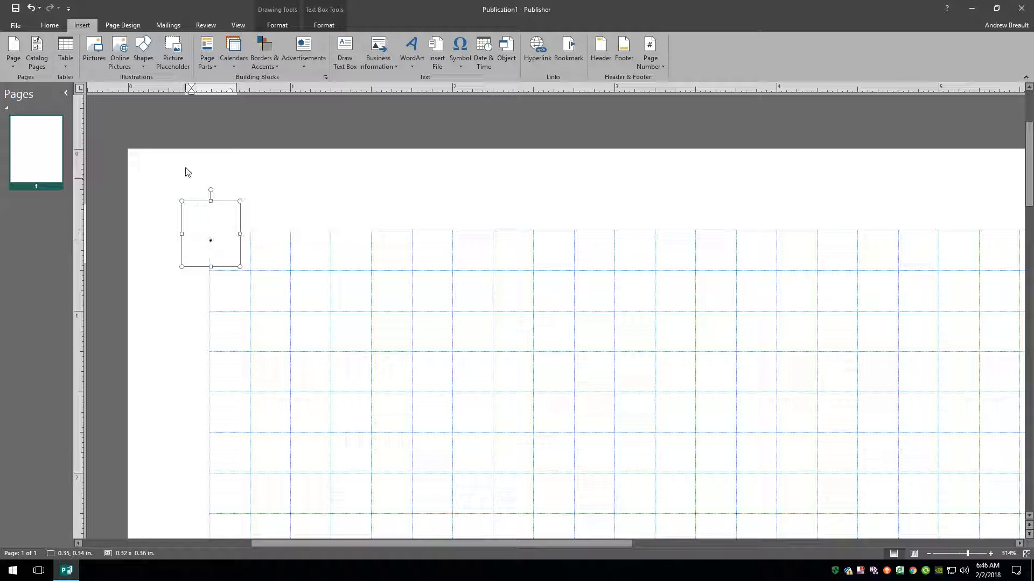
pyautogui.doubleClick(212, 236)
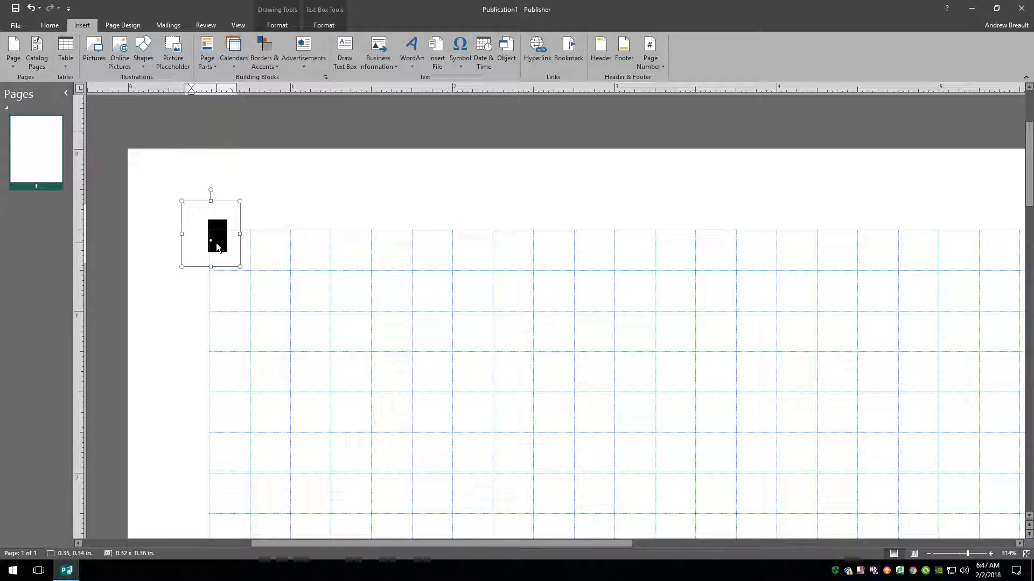
pyautogui.click(56, 30)
pyautogui.click(180, 44)
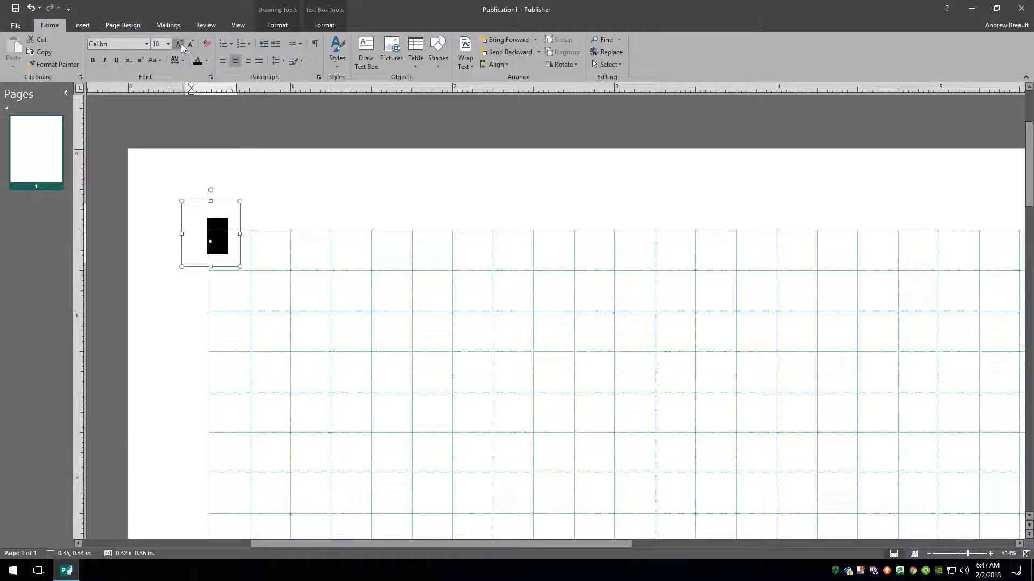
pyautogui.click(181, 45)
pyautogui.click(181, 44)
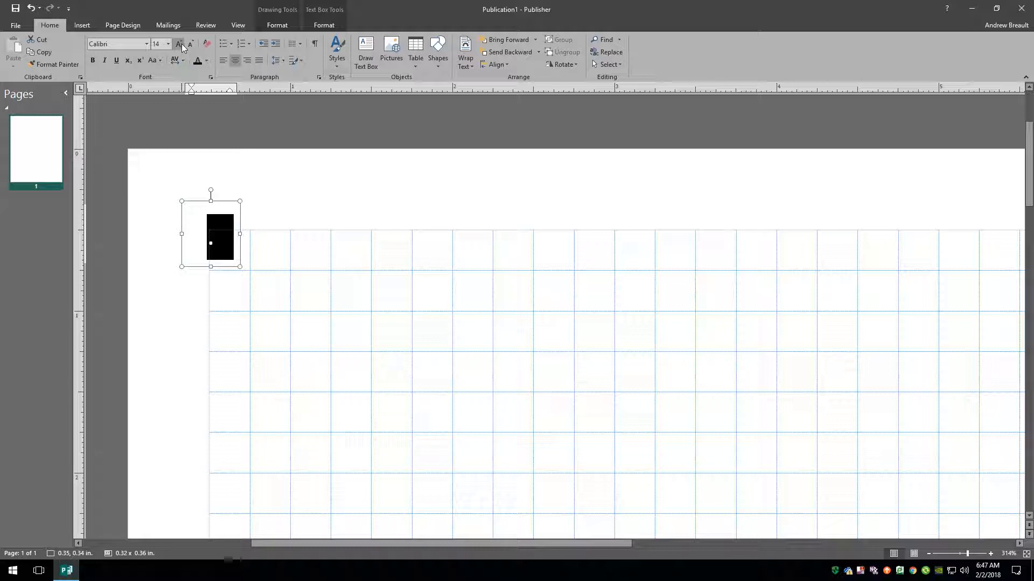
pyautogui.click(181, 43)
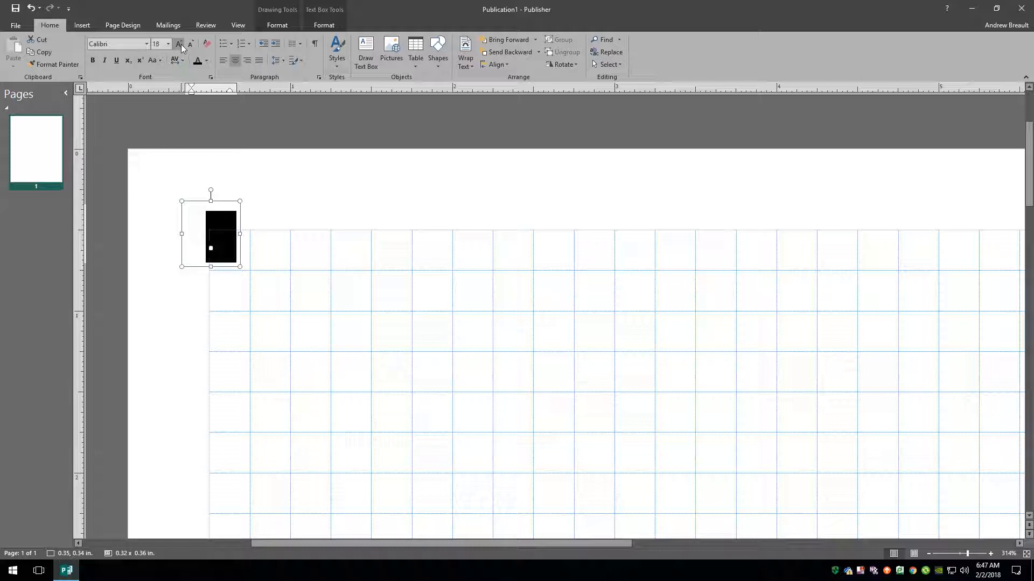
pyautogui.click(181, 45)
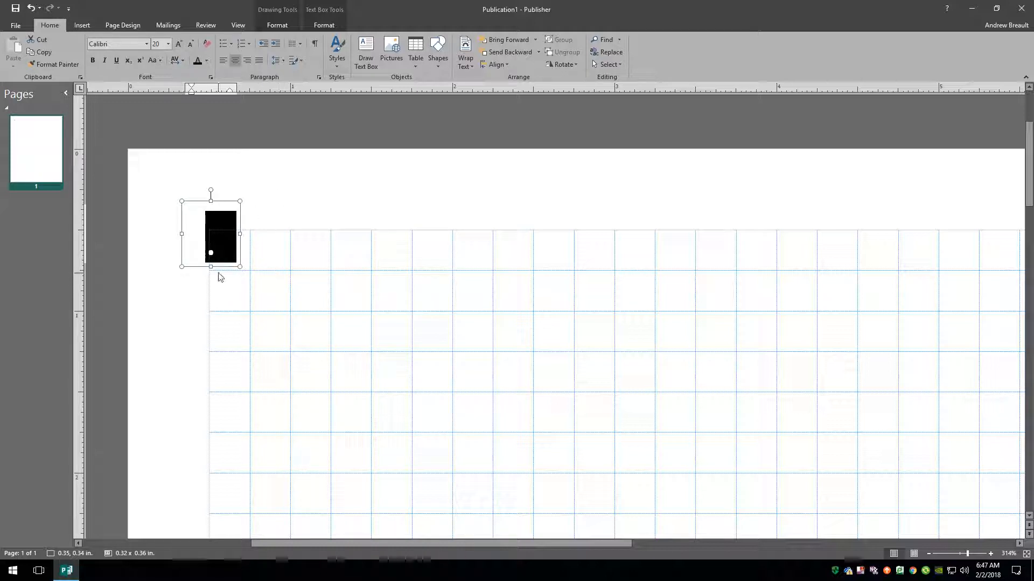
pyautogui.moveTo(211, 267); pyautogui.dragTo(212, 275)
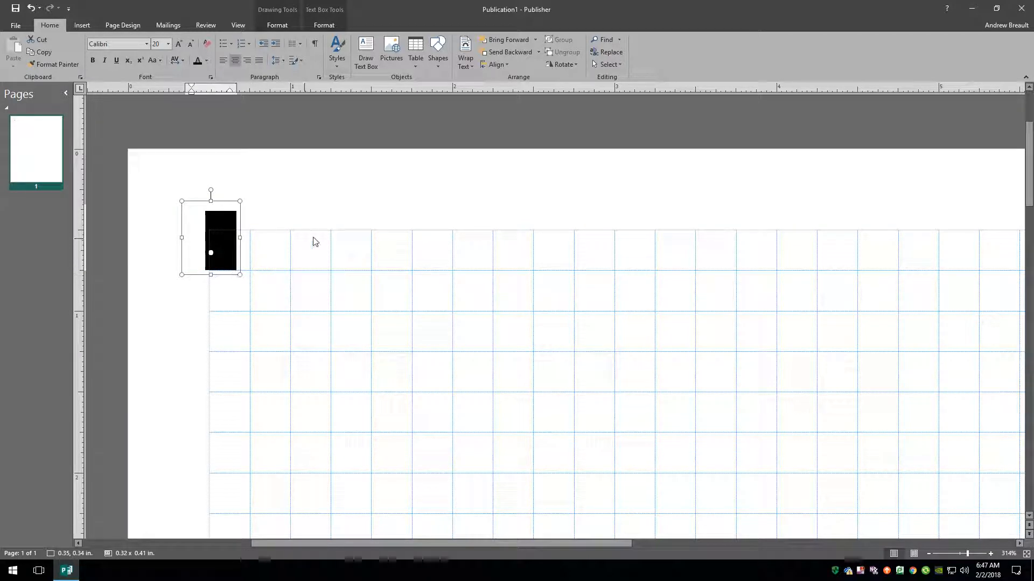
pyautogui.click(231, 296)
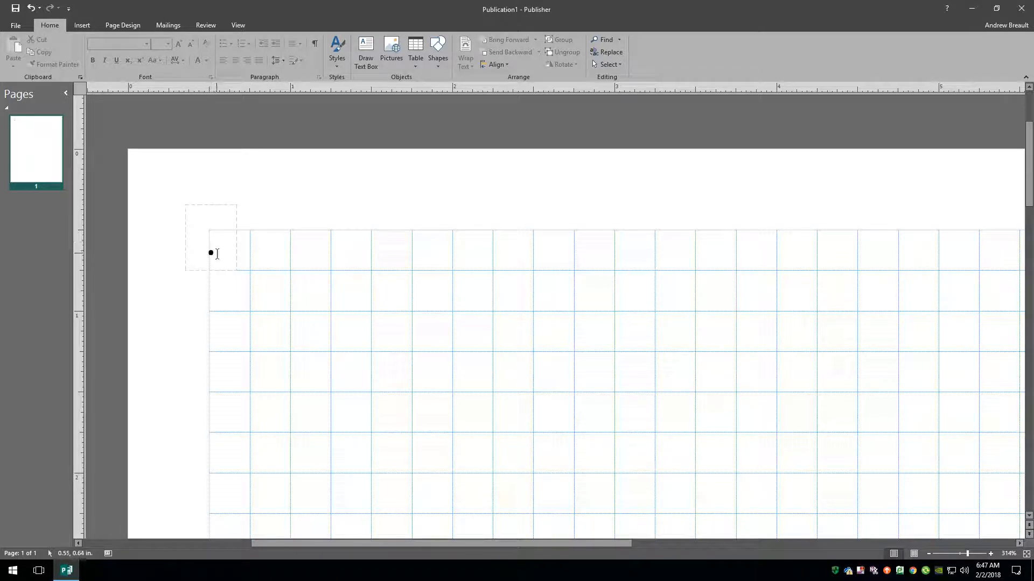
# - Increase the bullet's font size to 24 and extend its text box downward to a height of about 0.45 in
pyautogui.tripleClick(217, 254)
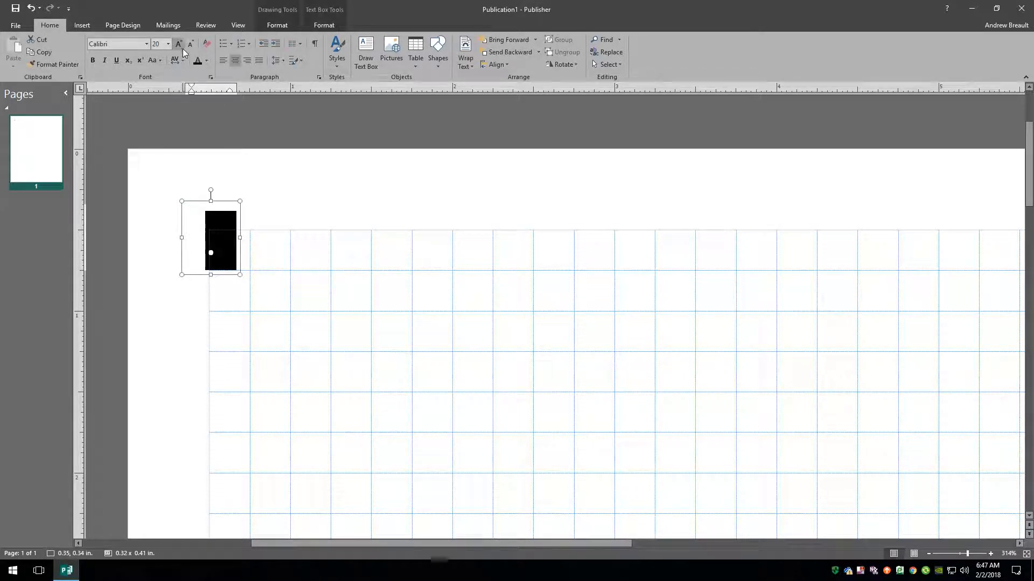
pyautogui.click(179, 43)
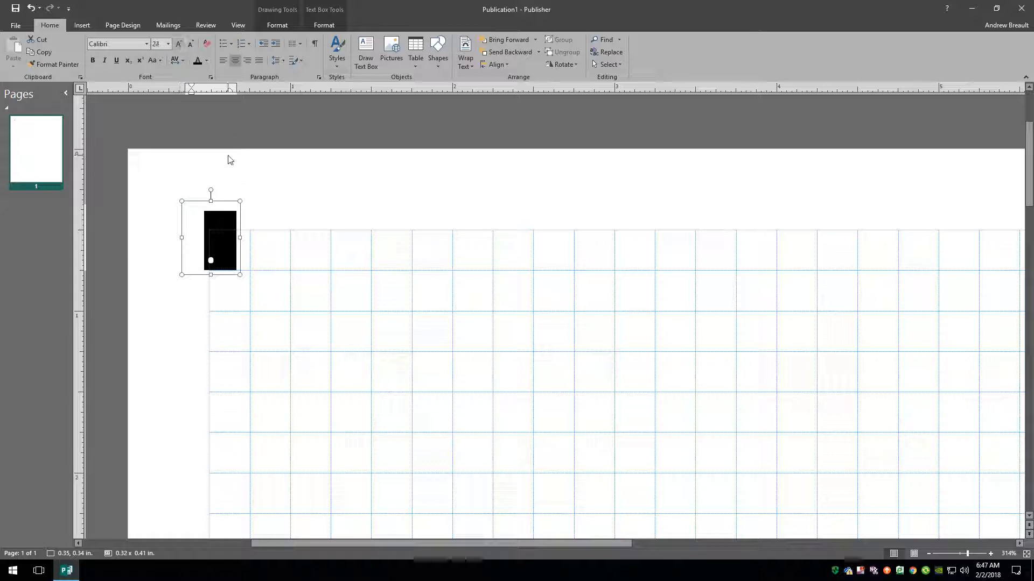
pyautogui.moveTo(209, 275); pyautogui.dragTo(210, 281)
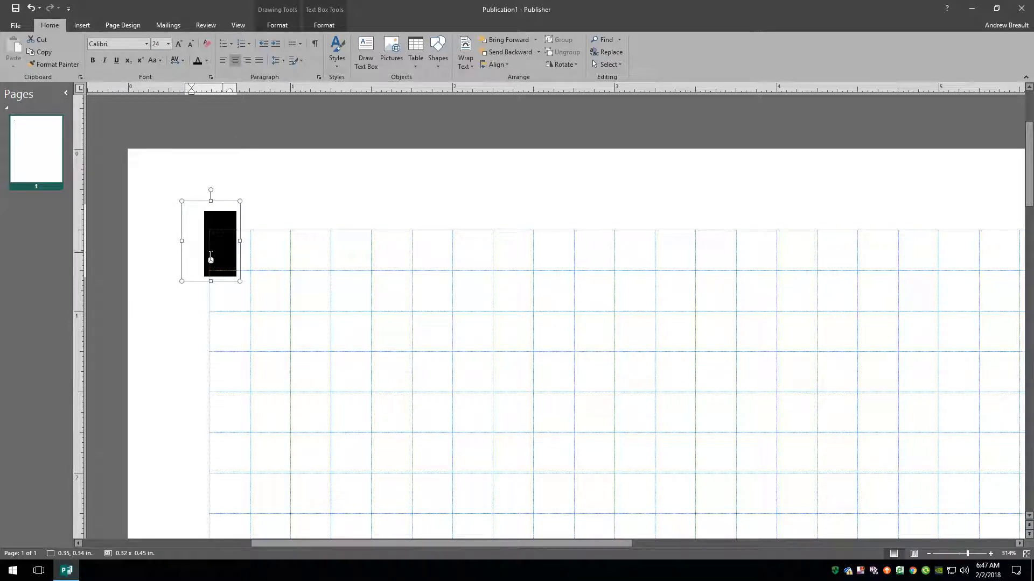
# - Colour the bullet grey and set its text box's text wrapping to None
pyautogui.click(205, 61)
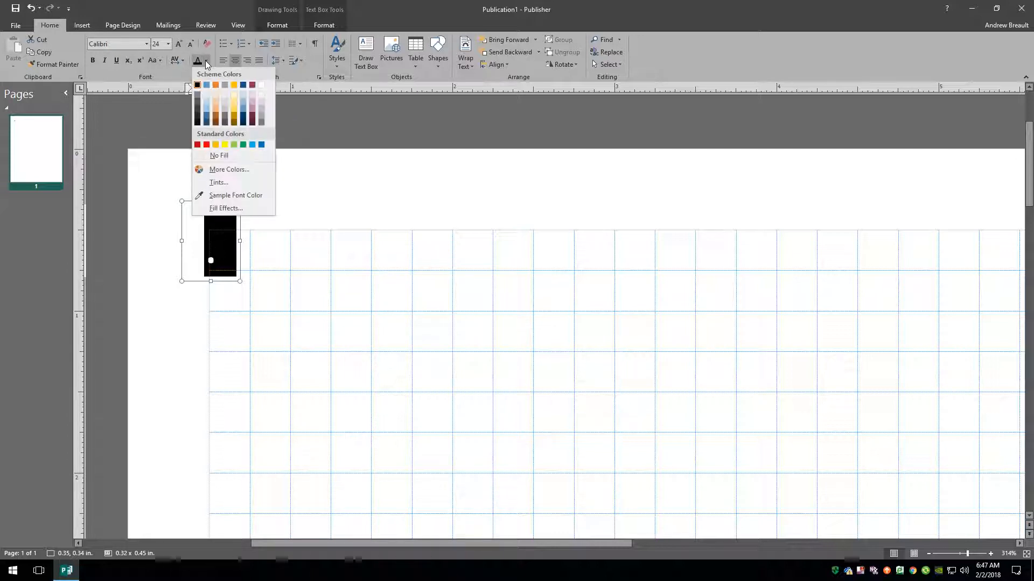
pyautogui.click(262, 110)
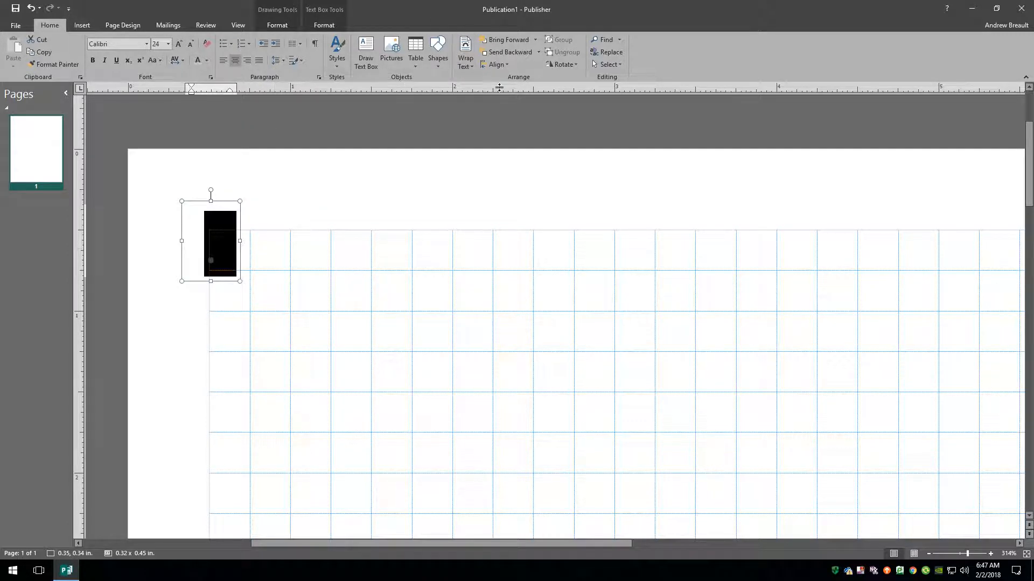
pyautogui.click(280, 25)
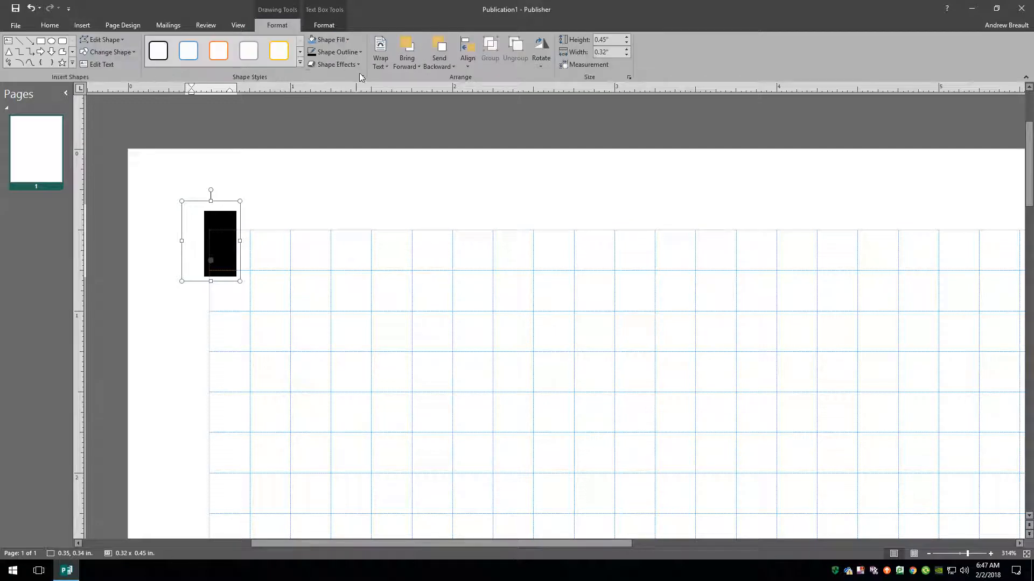
pyautogui.click(383, 63)
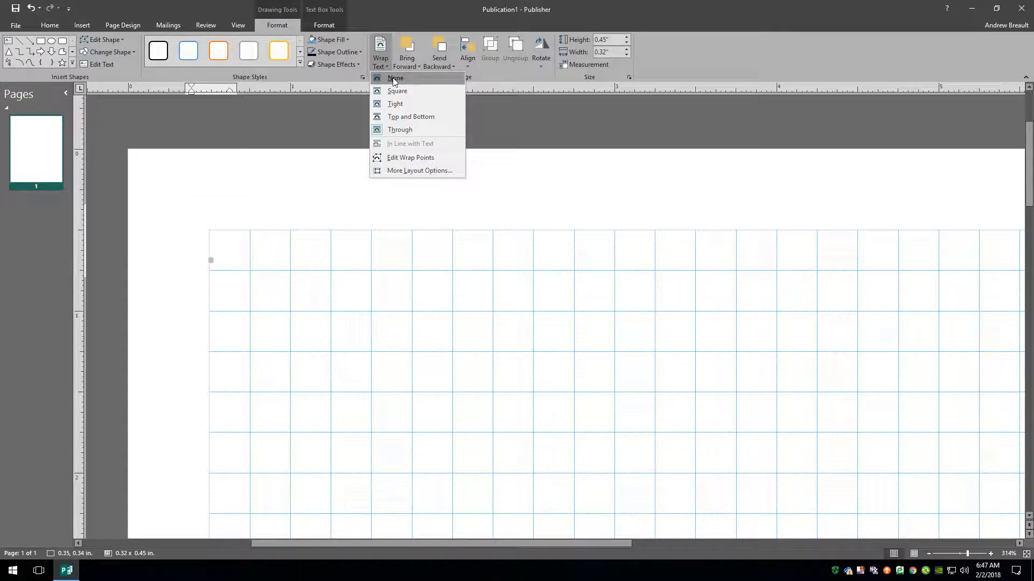
pyautogui.click(394, 79)
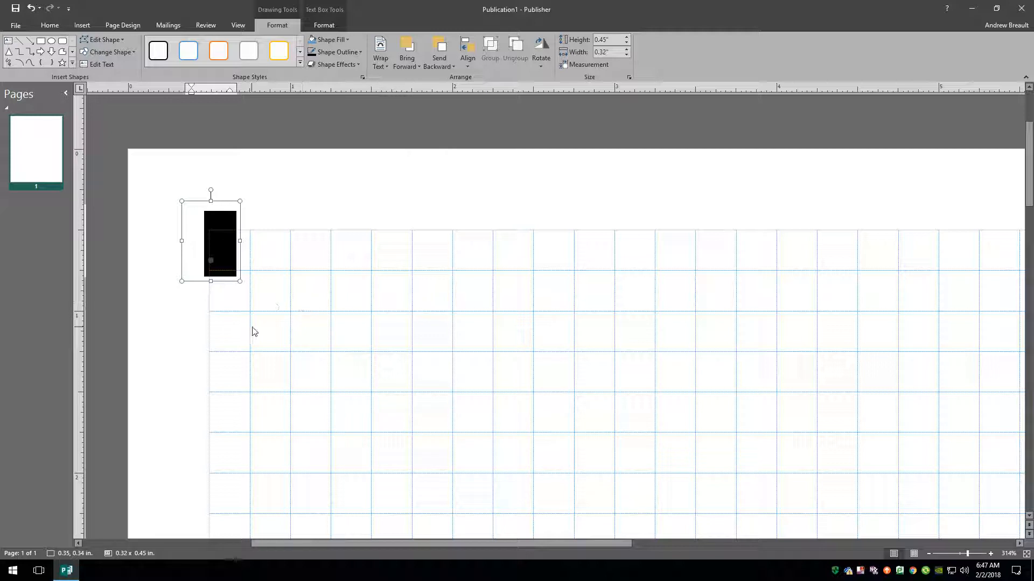
pyautogui.press('Delete')
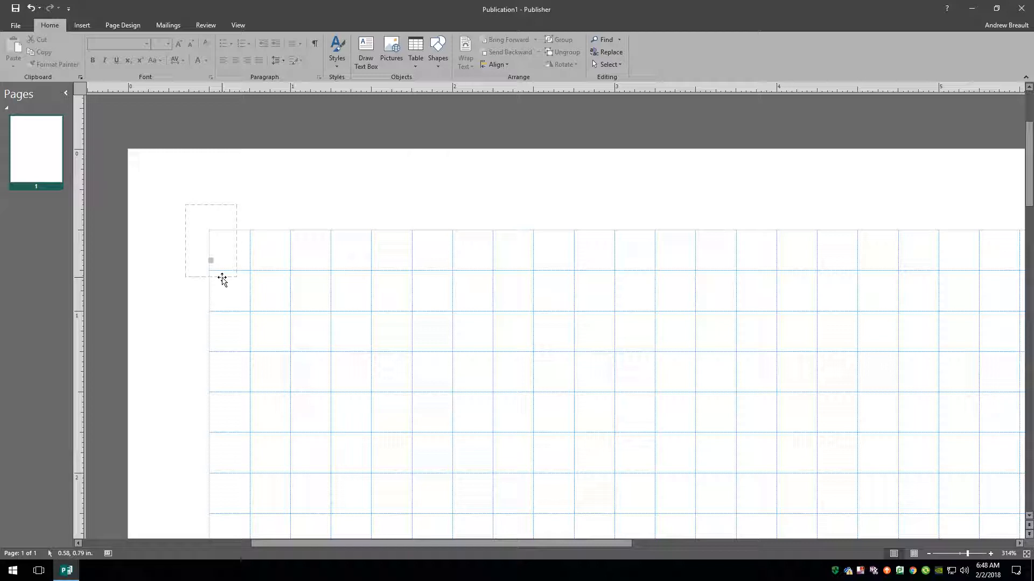
# - Move the text box to about 0.35, 0.16 in so the bullet sits on the guide grid's upper-left corner
pyautogui.moveTo(222, 278); pyautogui.dragTo(220, 246)
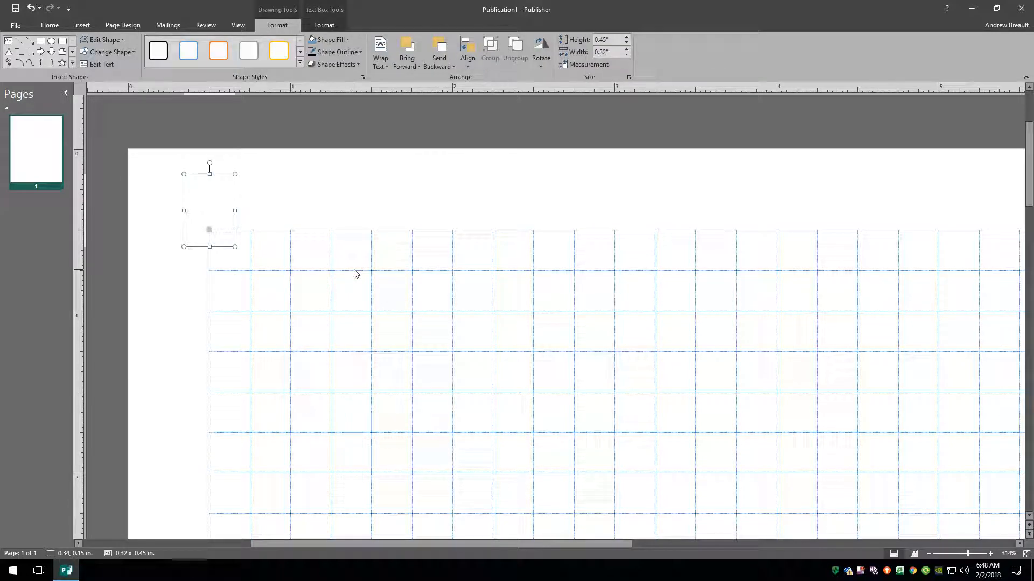
pyautogui.press('Down')
pyautogui.press('Right')
pyautogui.press('Left')
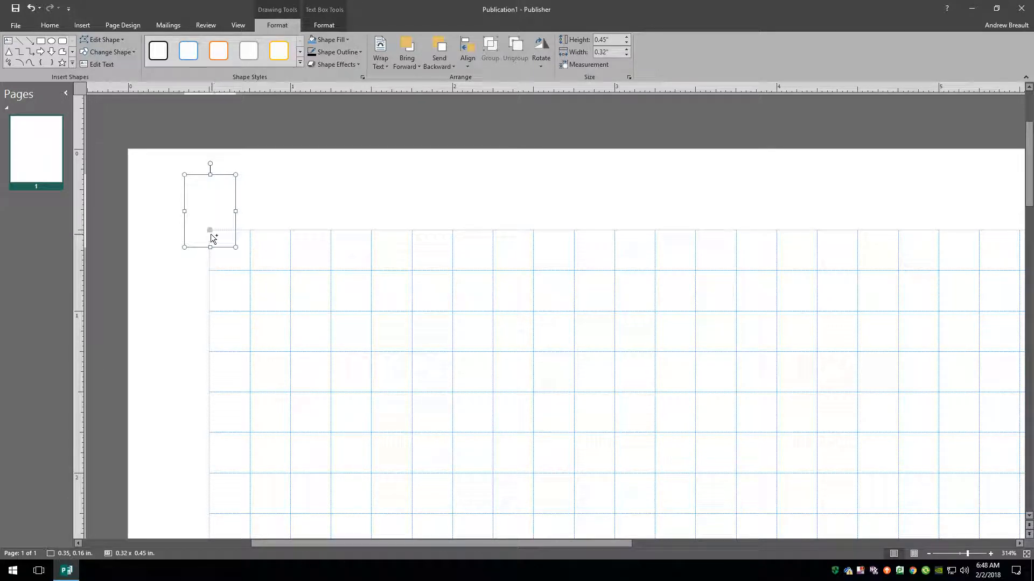
# - Copy the bullet text box along the grid's top line, placing one on every intersection up to the upper-right corner
pyautogui.moveTo(211, 233); pyautogui.dragTo(253, 237)
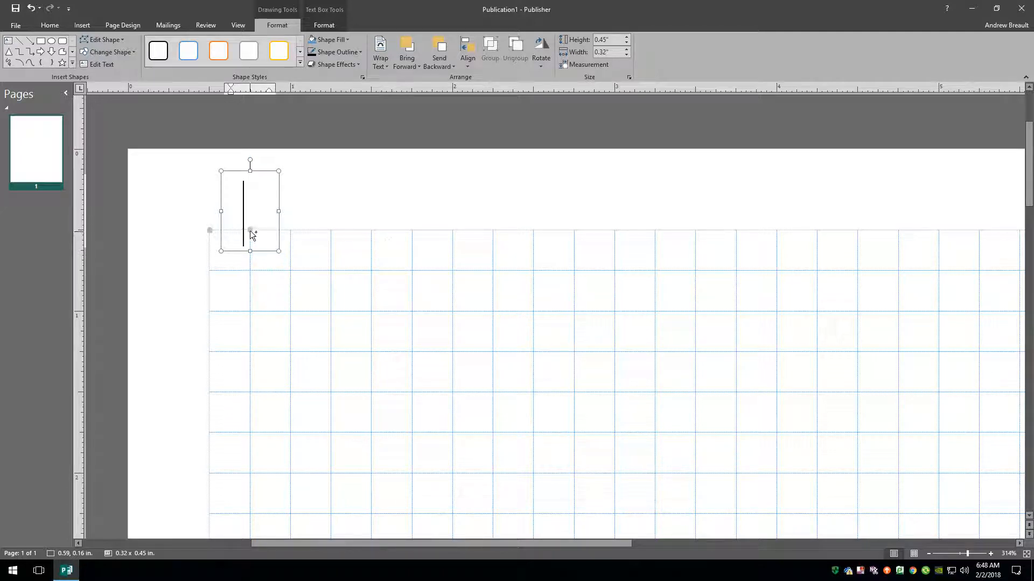
pyautogui.moveTo(253, 238); pyautogui.dragTo(857, 235)
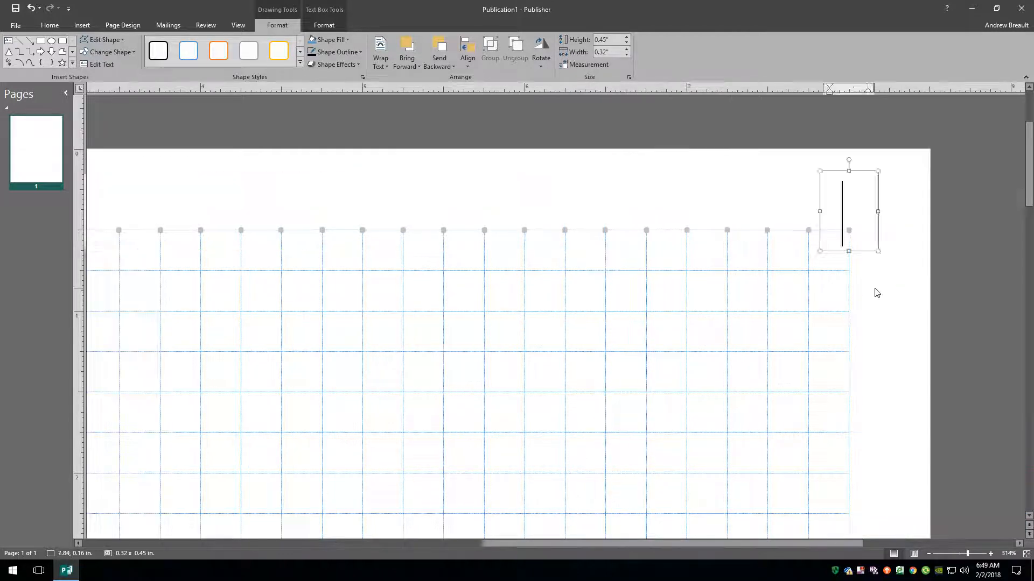
pyautogui.click(903, 319)
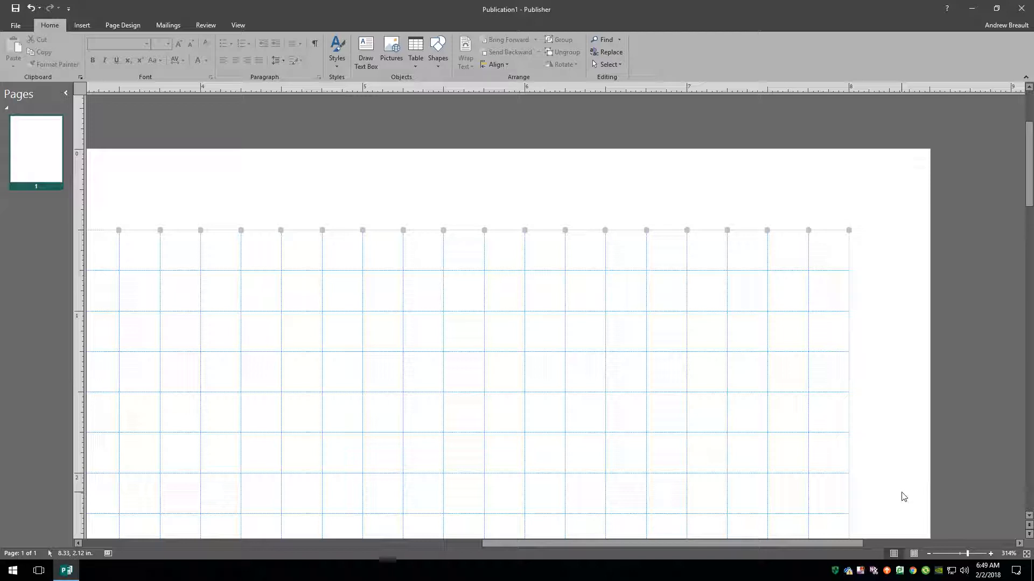
# - Copy the entire row of bullets down and nudge the copy onto the second horizontal grid line
pyautogui.hotkey('ctrl', 'a')
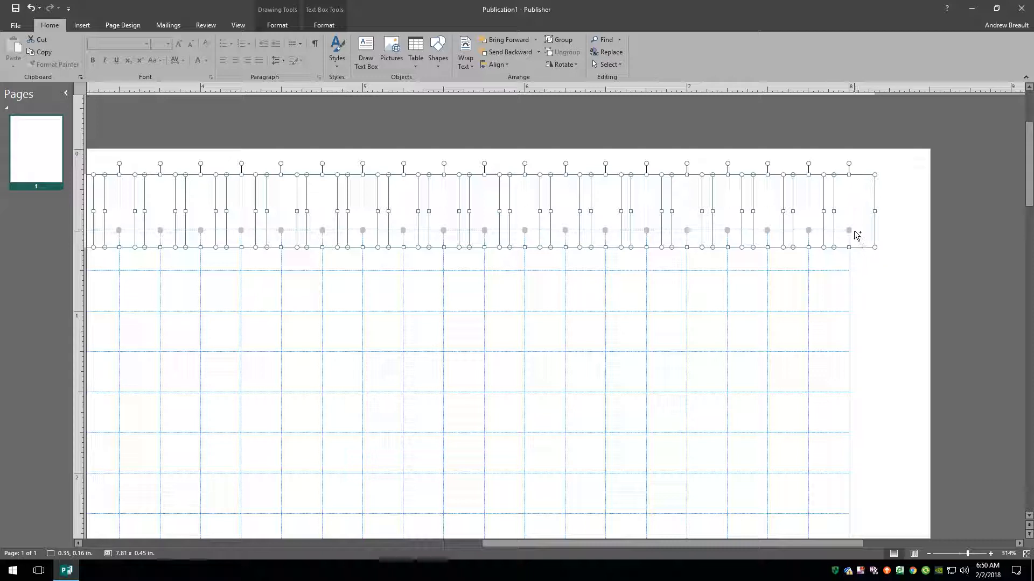
pyautogui.moveTo(851, 233); pyautogui.dragTo(863, 288)
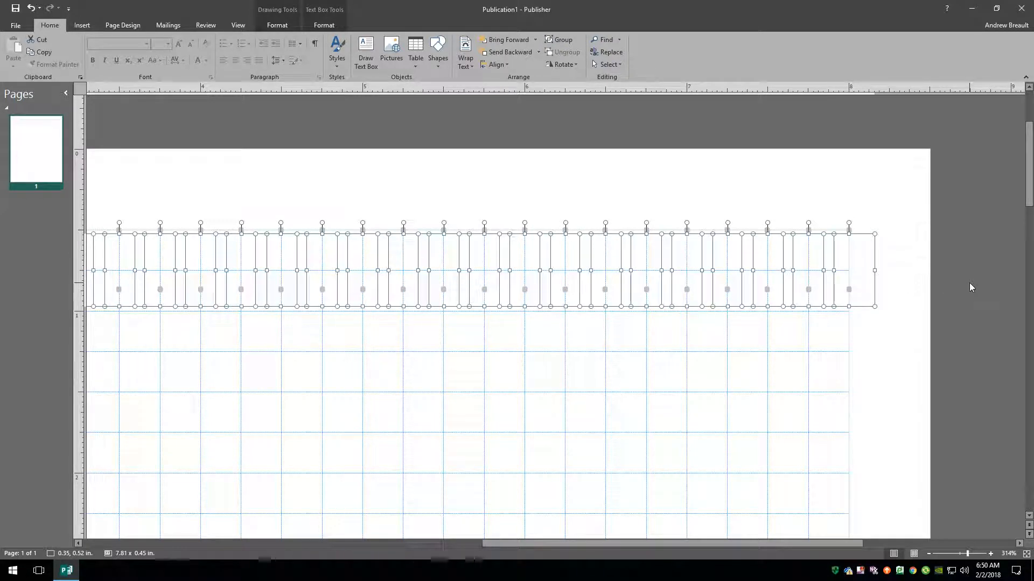
pyautogui.press('Up')
pyautogui.press('Up')
pyautogui.press('Up')
pyautogui.press('Up')
pyautogui.press('Up')
pyautogui.press('Up')
pyautogui.press('Up')
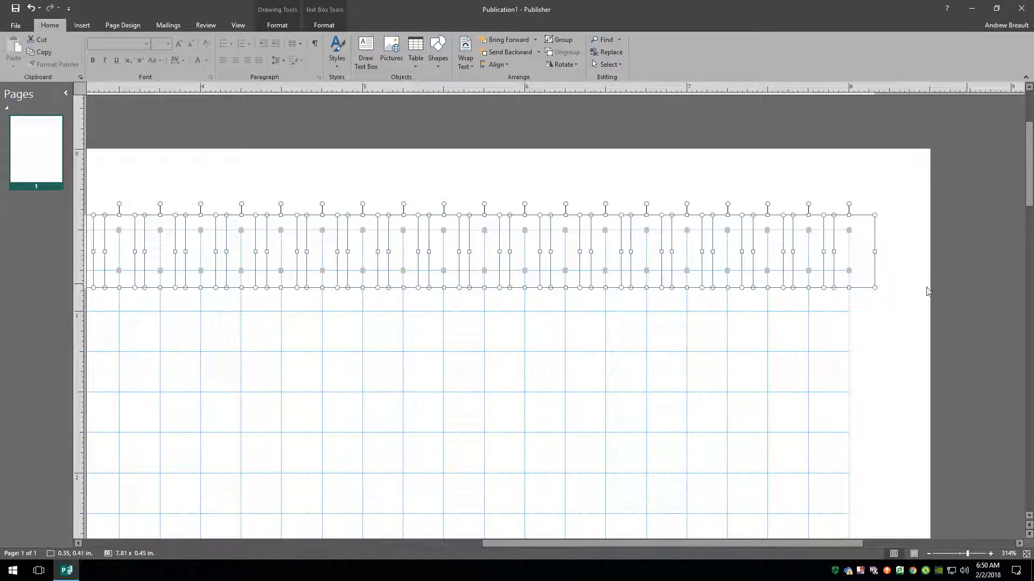
# - Copy the row of bullets onto the third and fourth horizontal grid lines
pyautogui.keyDown('ctrl'); pyautogui.scroll(5, 829, 286); pyautogui.keyUp('ctrl')
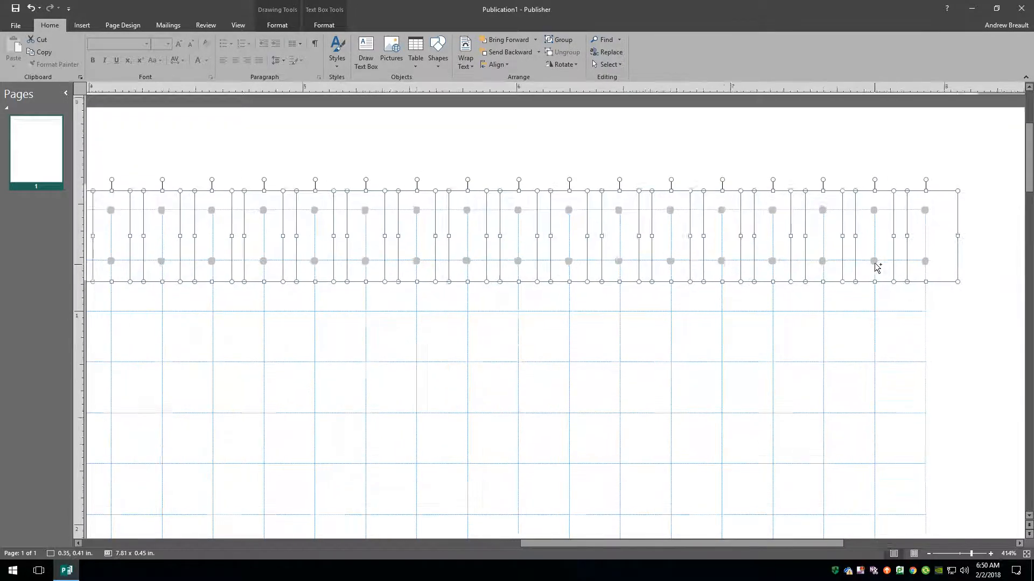
pyautogui.keyDown('ctrl'); pyautogui.scroll(3, 641, 241); pyautogui.keyUp('ctrl')
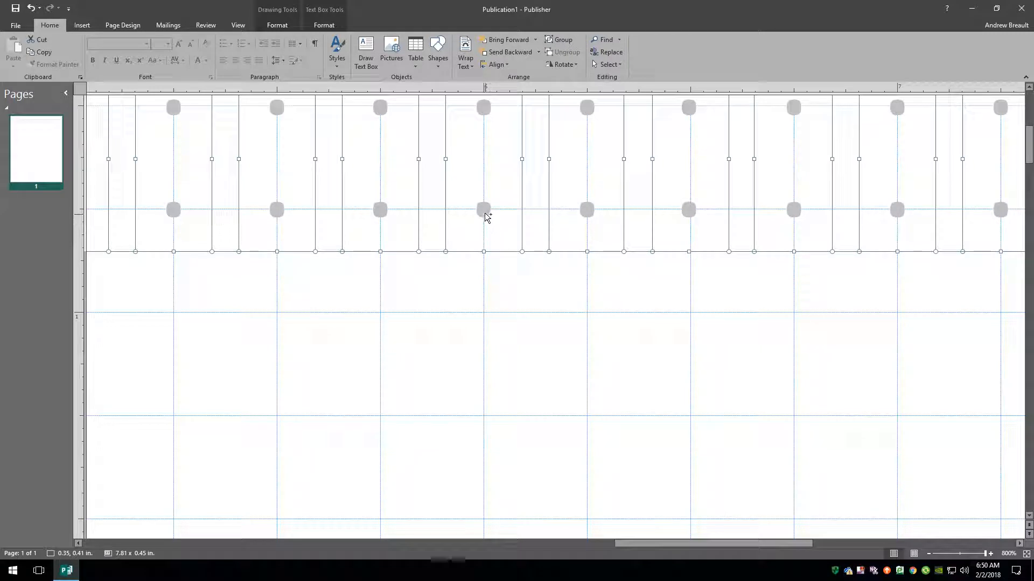
pyautogui.moveTo(487, 215); pyautogui.dragTo(494, 319)
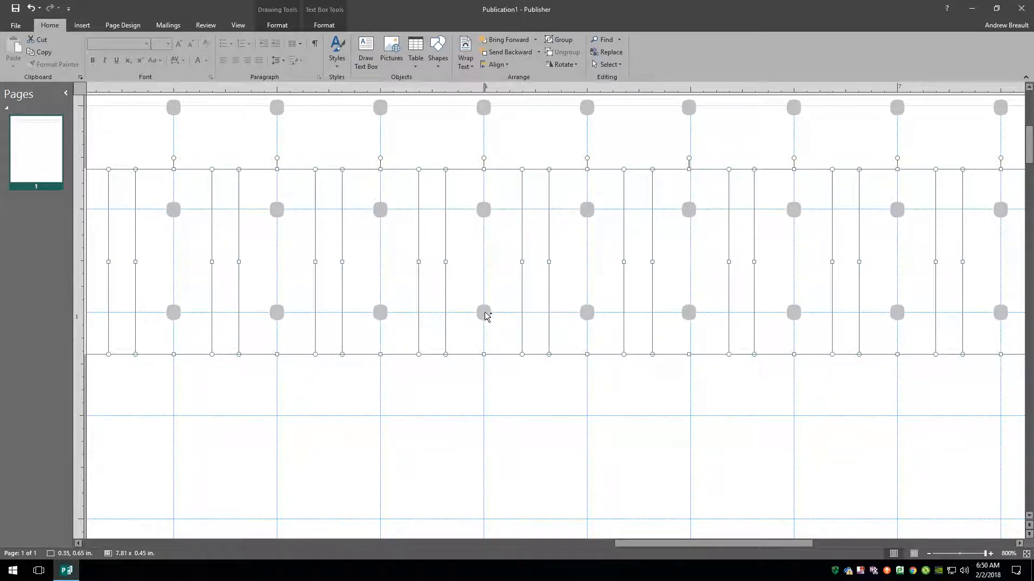
pyautogui.moveTo(486, 316); pyautogui.dragTo(487, 418)
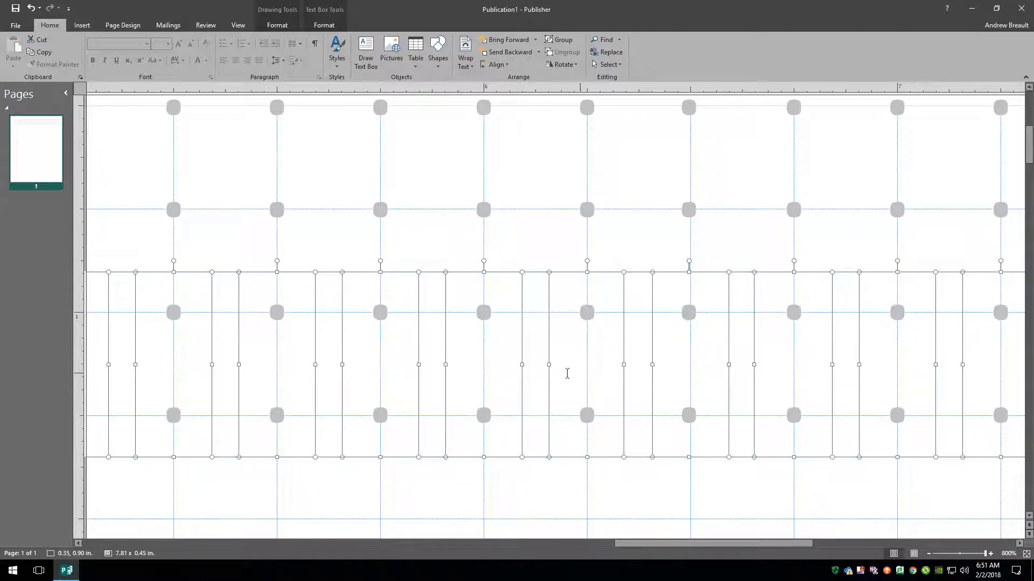
# - Group all the bullet text boxes of the four rows into one object
pyautogui.keyDown('ctrl'); pyautogui.scroll(-6, 488, 334); pyautogui.keyUp('ctrl')
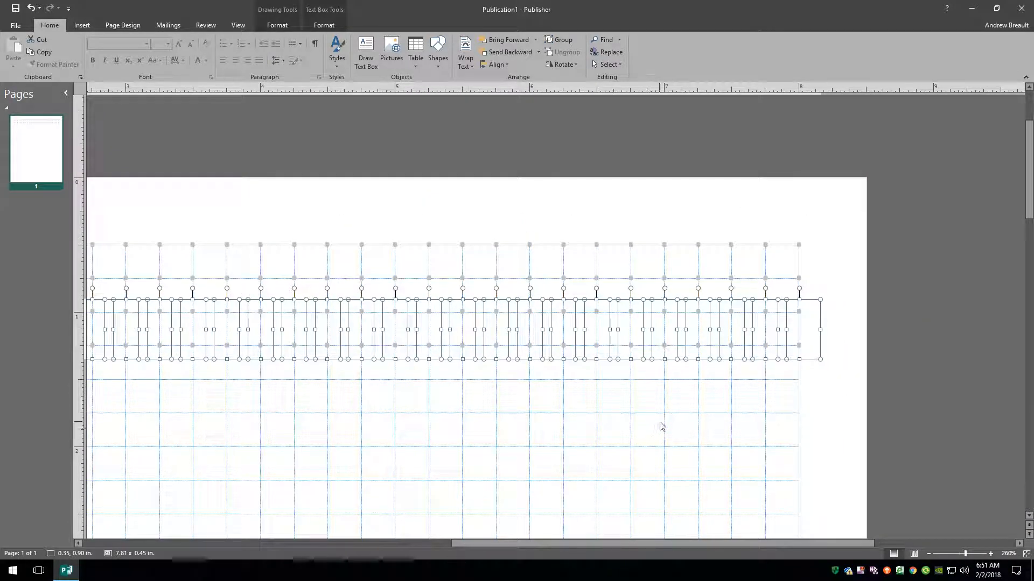
pyautogui.hotkey('ctrl', 'a')
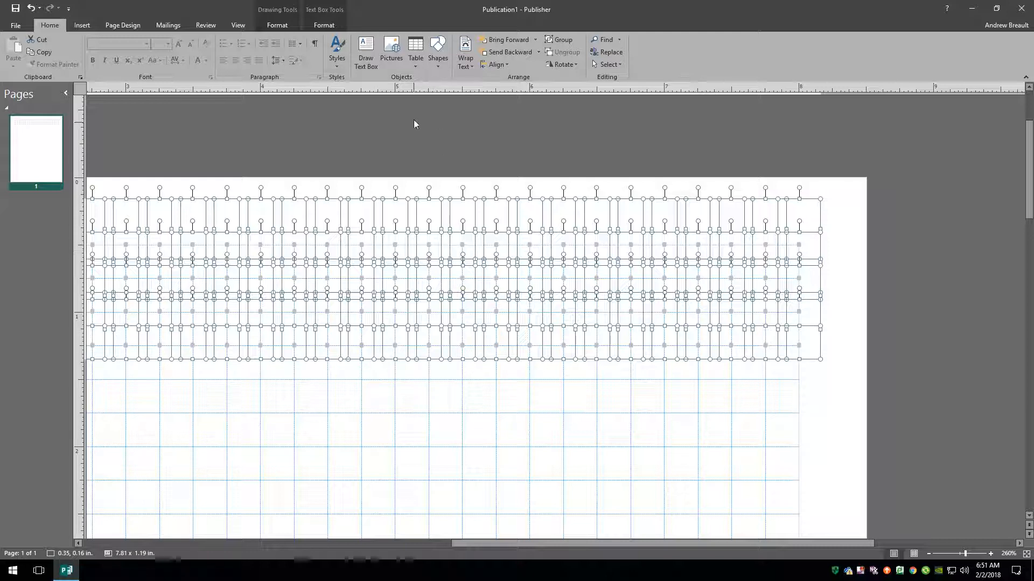
pyautogui.click(278, 27)
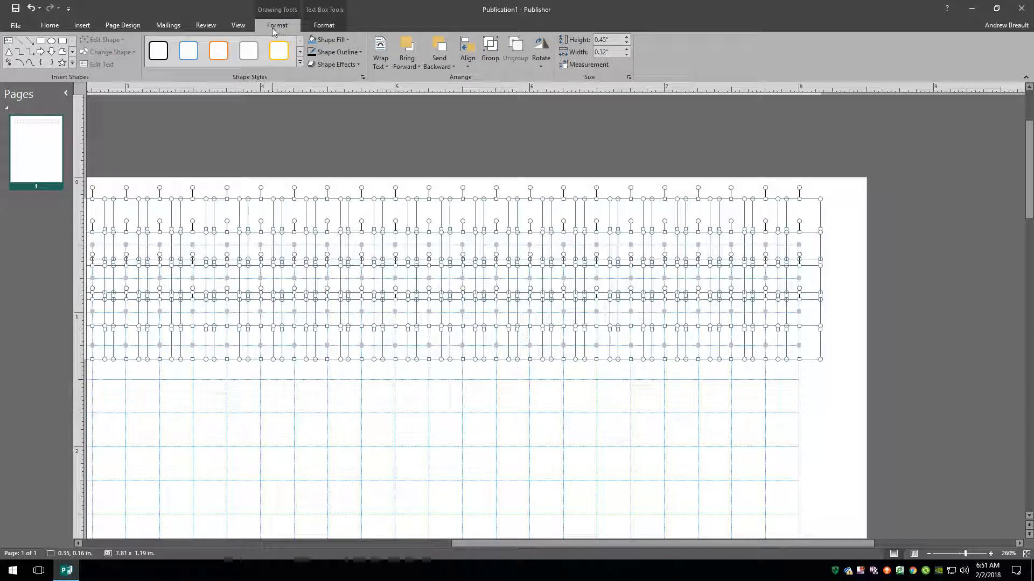
pyautogui.click(491, 50)
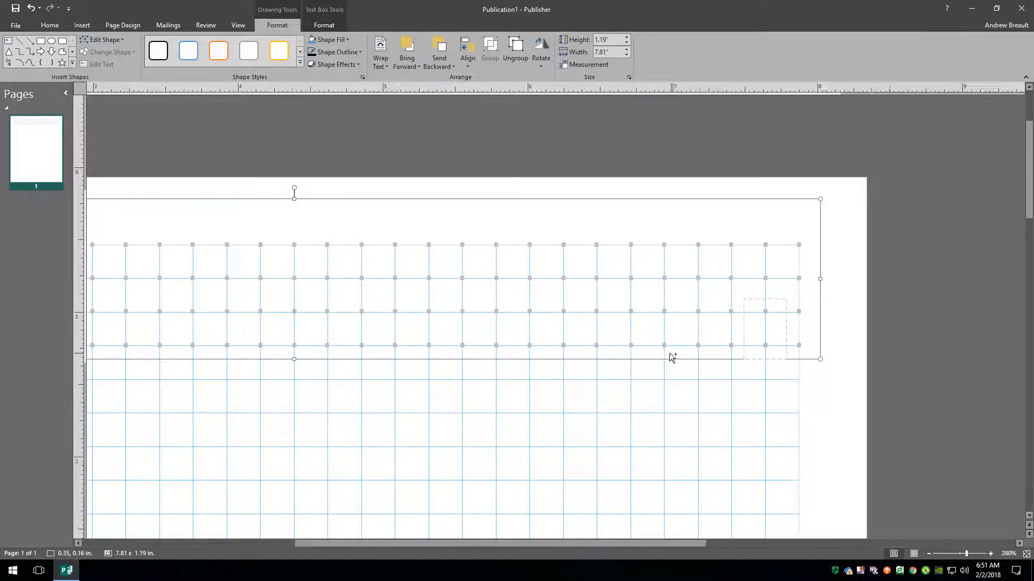
# - Copy the grouped four-row block down and align it with the fifth to eighth grid lines, at about 0.35, 1.15 in
pyautogui.scroll(3, 671, 358)
pyautogui.scroll(1, 548, 400)
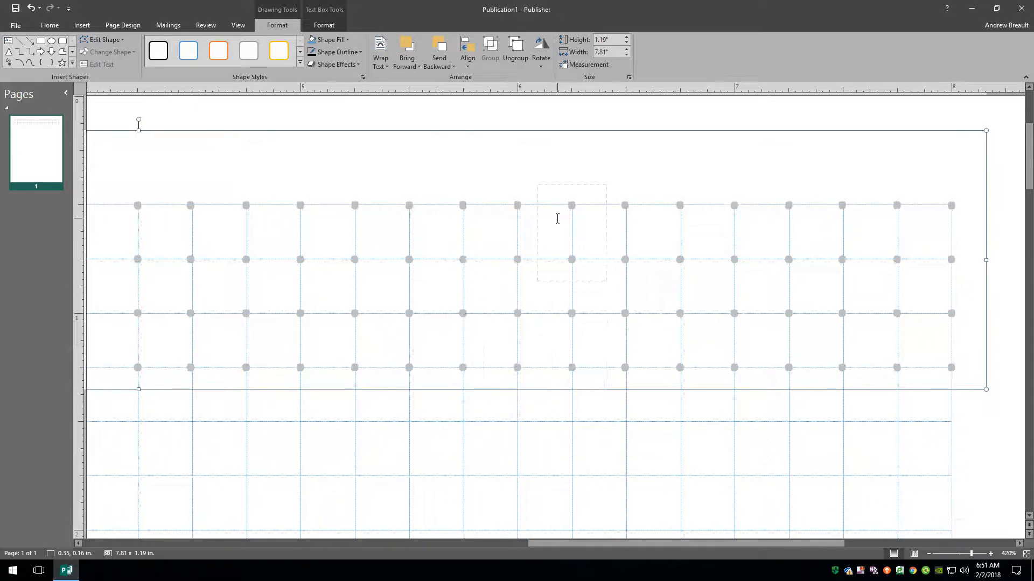
pyautogui.click(518, 205)
pyautogui.moveTo(525, 414); pyautogui.dragTo(520, 426)
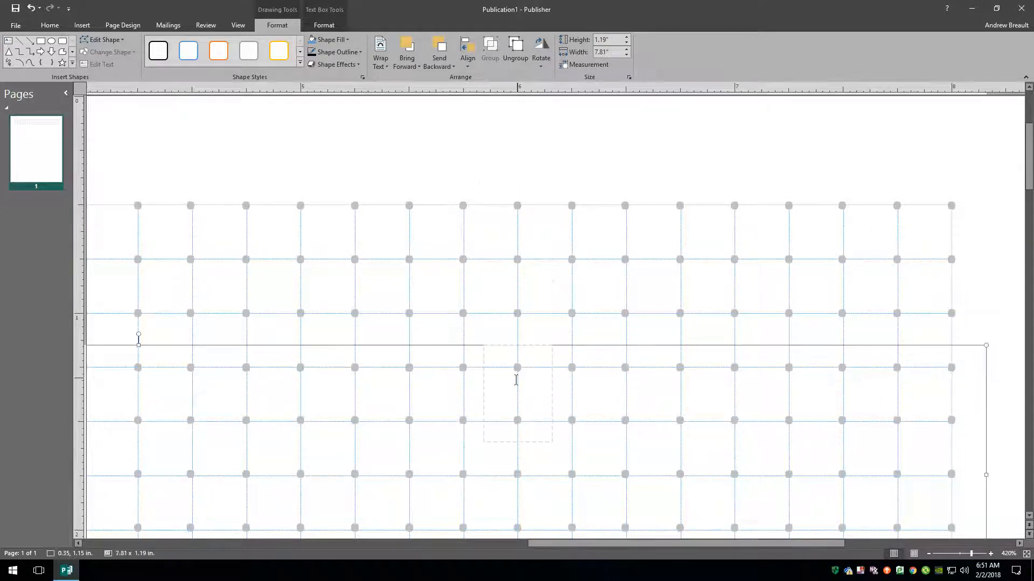
pyautogui.moveTo(515, 370); pyautogui.dragTo(590, 425)
pyautogui.press('Down')
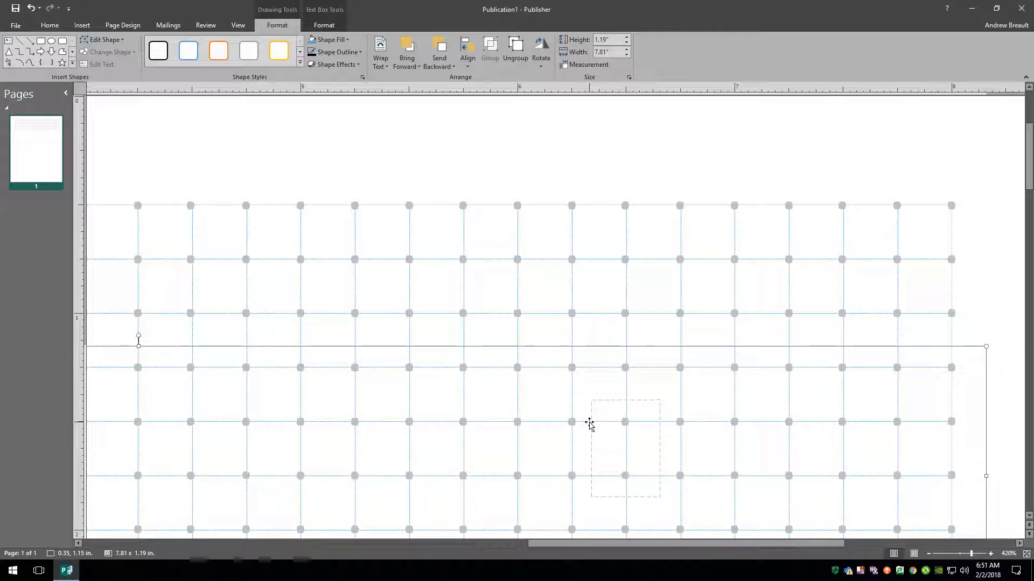
# - Place another copy of the four-row block on the ninth to twelfth grid lines, at about 0.35, 2.15 in
pyautogui.scroll(-5, 569, 431)
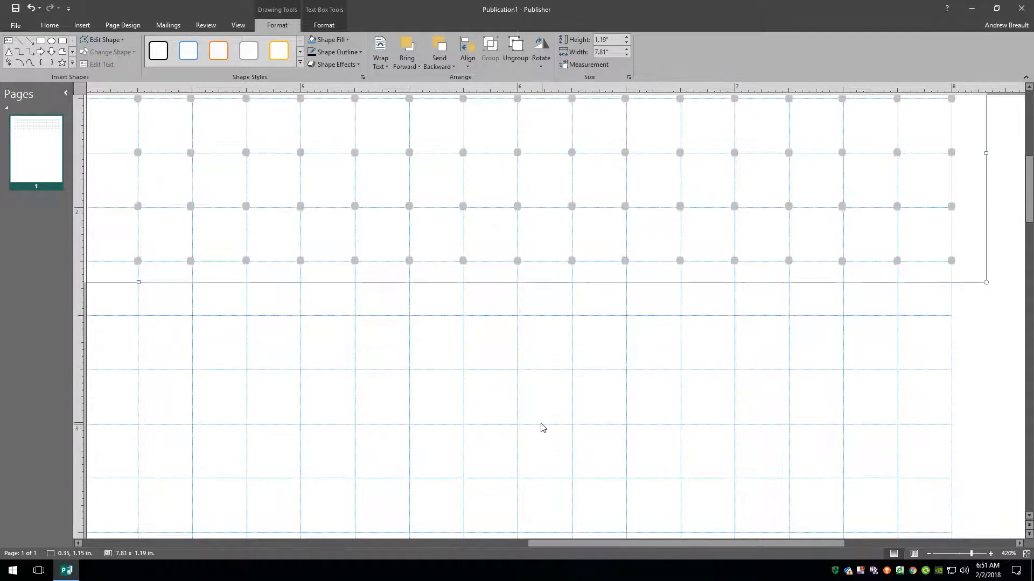
pyautogui.scroll(2, 519, 190)
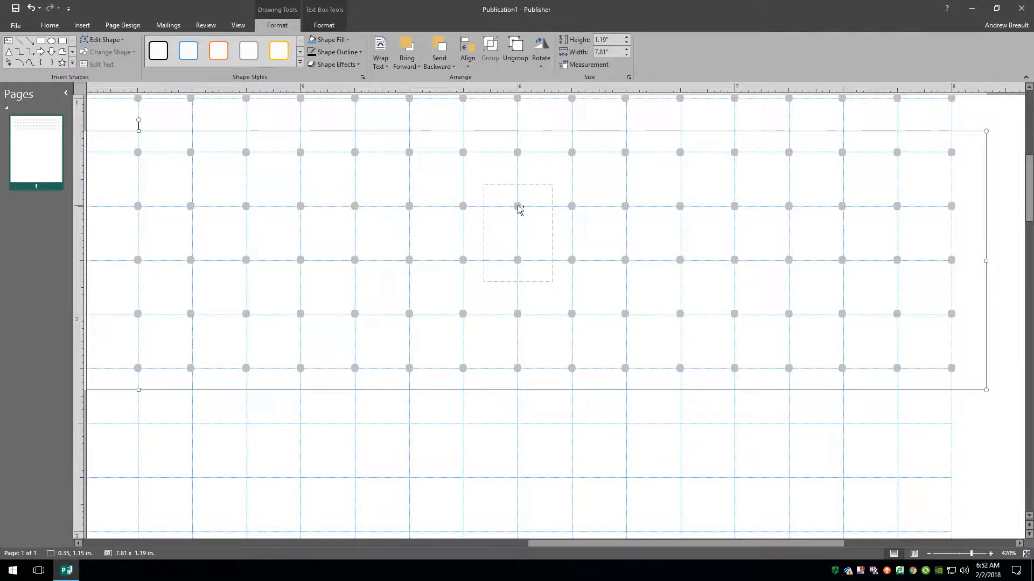
pyautogui.click(519, 207)
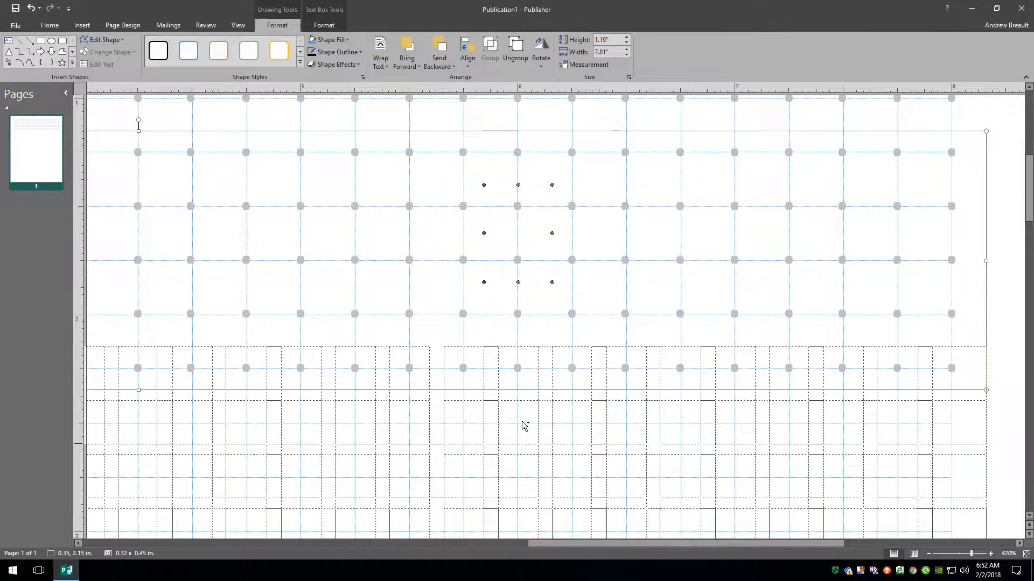
pyautogui.moveTo(520, 423); pyautogui.dragTo(520, 423)
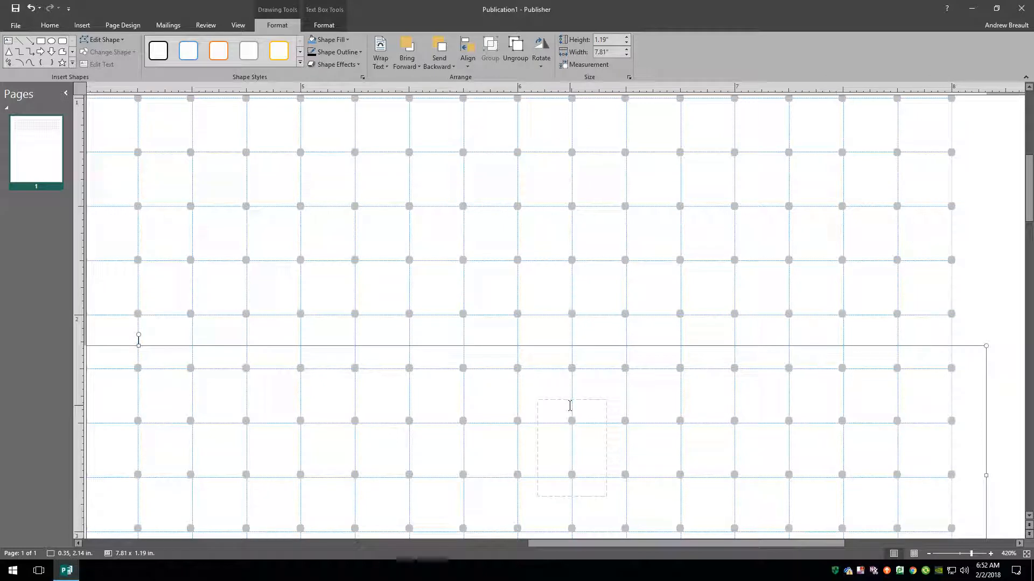
pyautogui.press('Down')
pyautogui.press('Down')
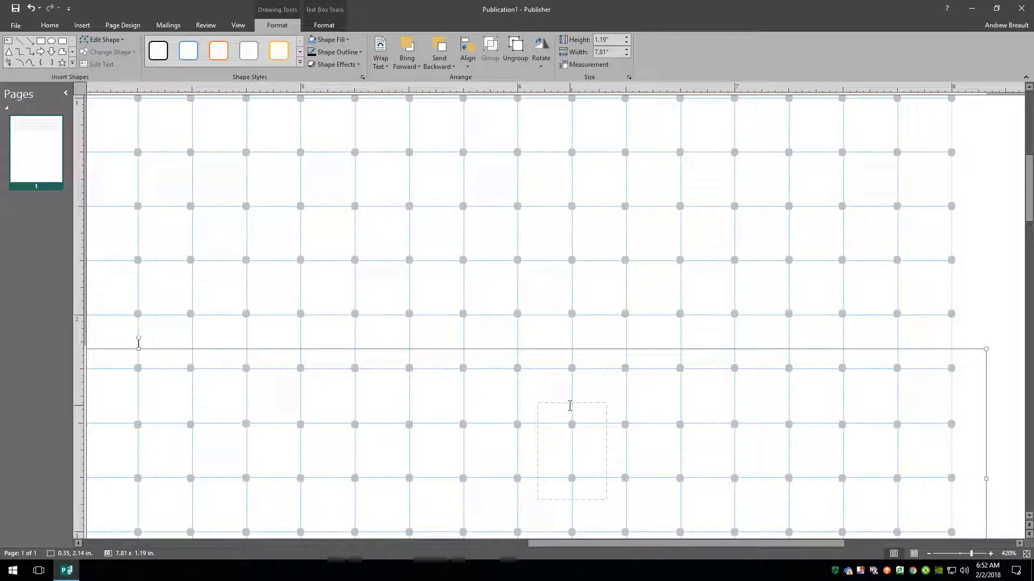
pyautogui.press('Up')
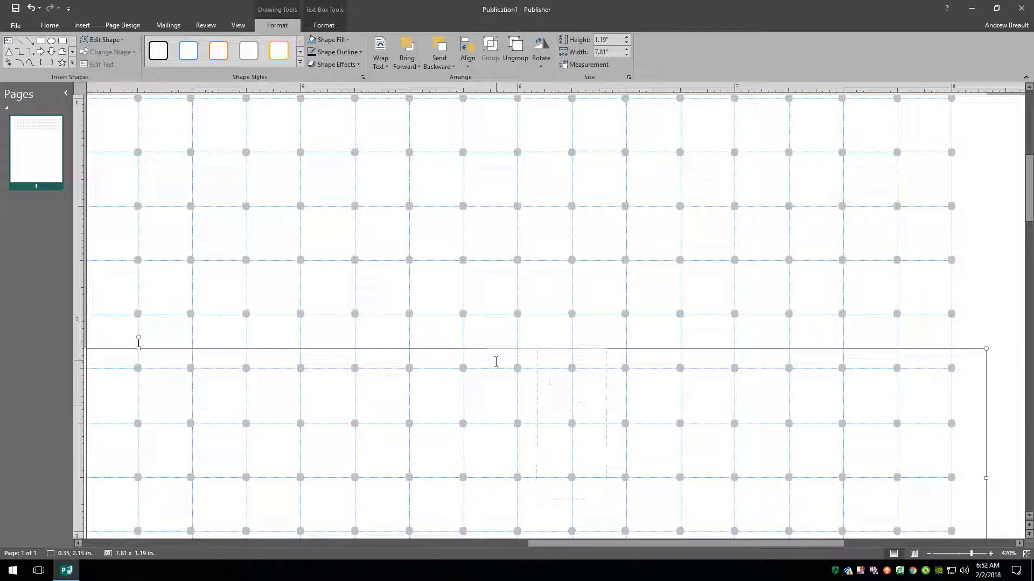
pyautogui.scroll(-2, 553, 348)
pyautogui.scroll(-15, 553, 348)
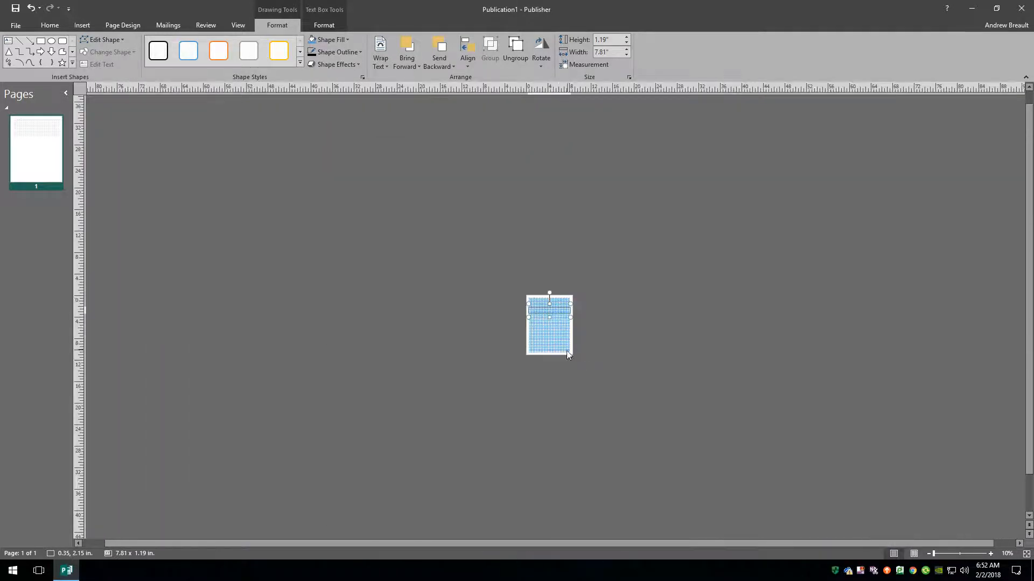
# - Ungroup the lowest four-row bullet block, at 0.35, 9.15 in, into individual text boxes
pyautogui.scroll(8, 567, 354)
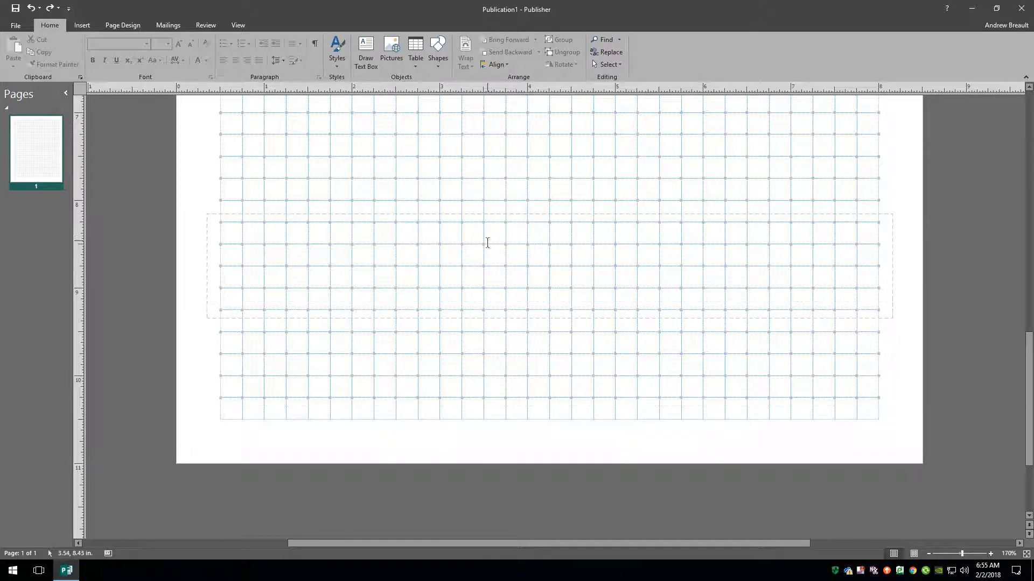
pyautogui.scroll(5, 419, 217)
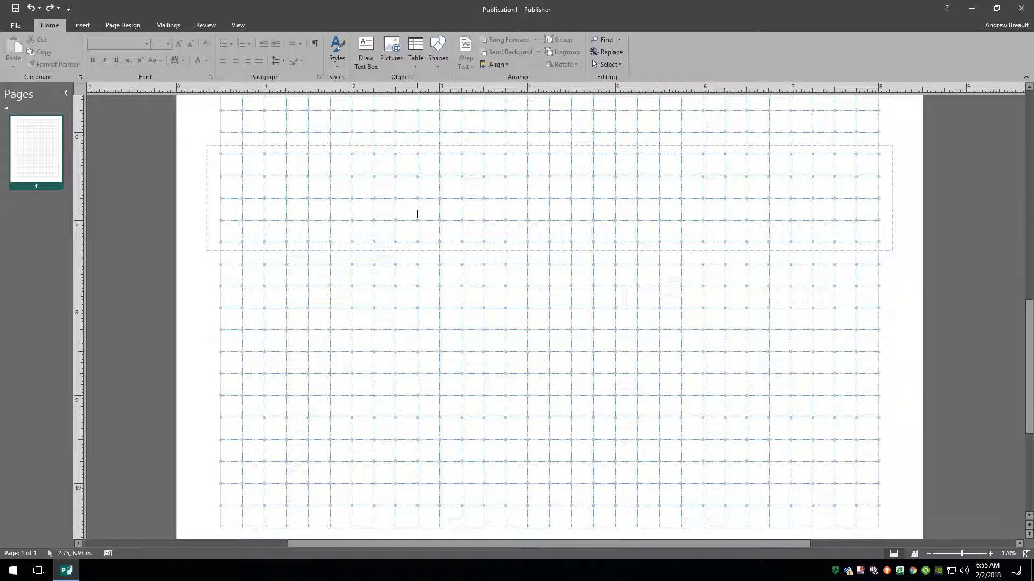
pyautogui.scroll(3, 413, 204)
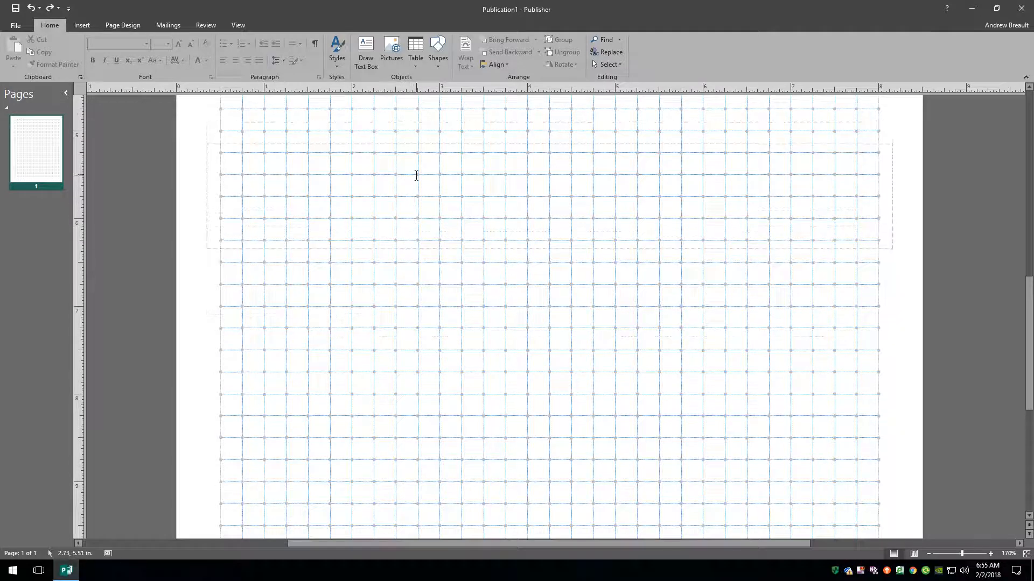
pyautogui.scroll(-6, 409, 183)
pyautogui.moveTo(428, 274); pyautogui.dragTo(424, 343)
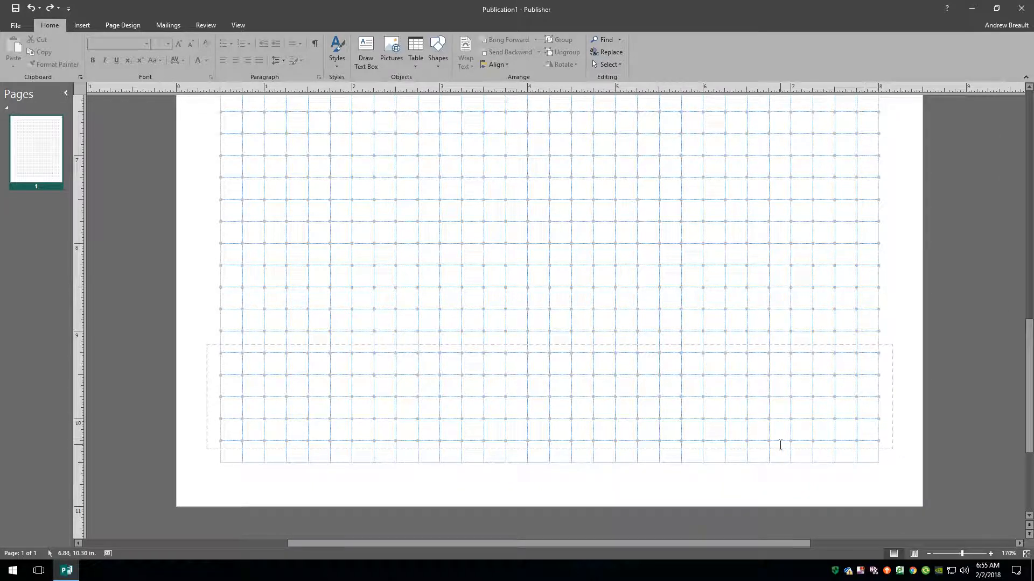
pyautogui.click(732, 451)
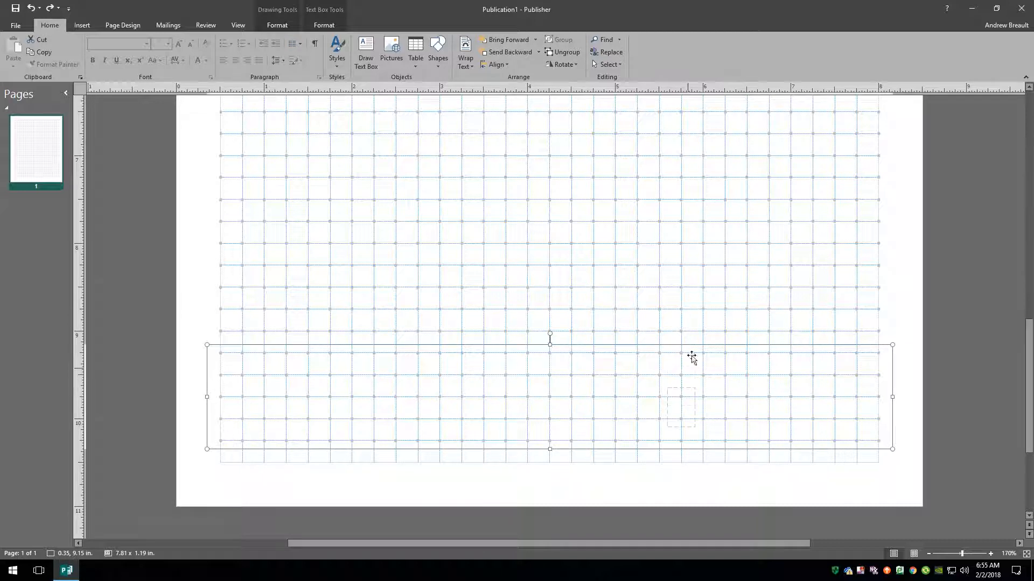
pyautogui.click(271, 25)
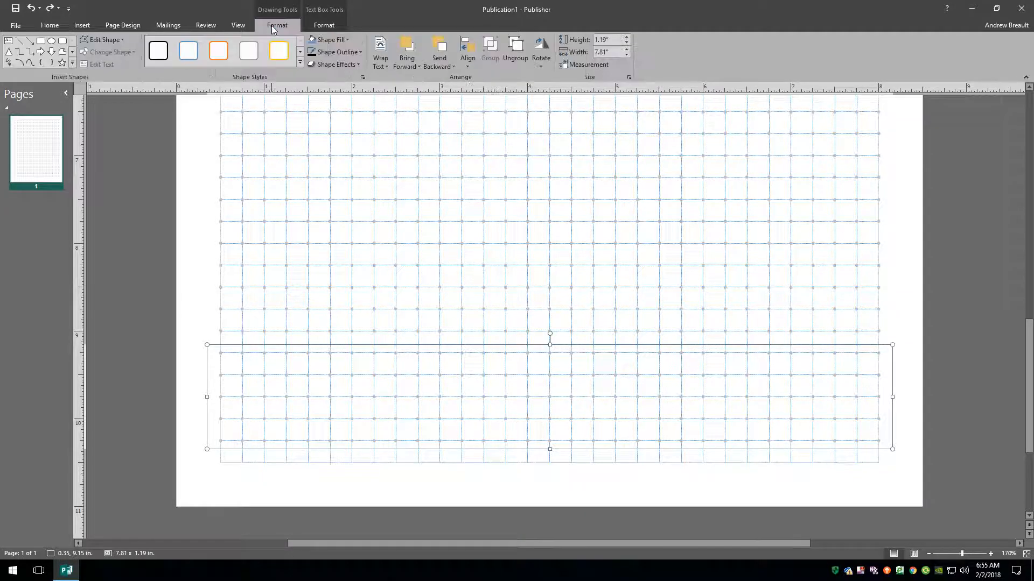
pyautogui.click(514, 47)
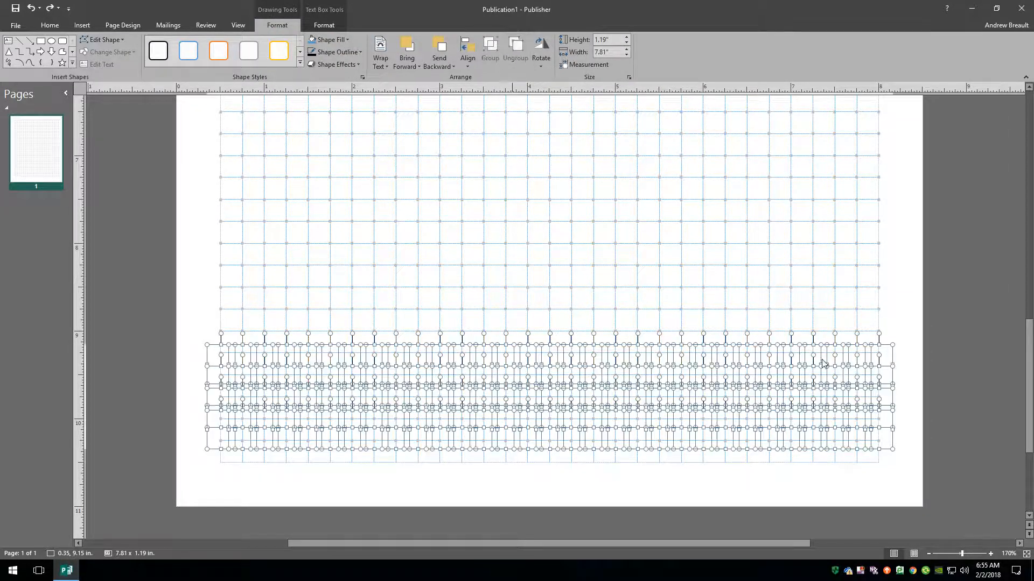
pyautogui.click(943, 438)
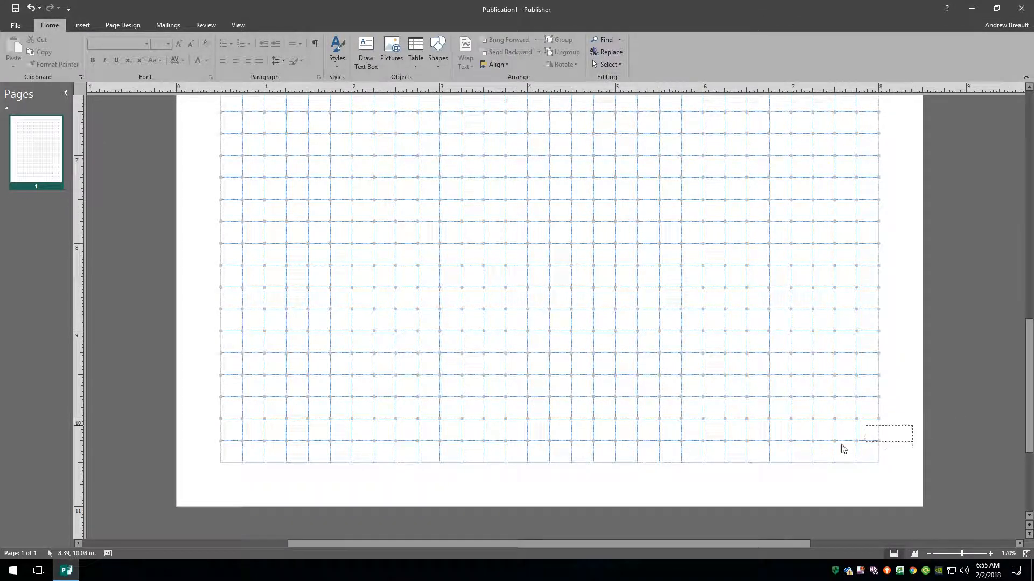
# - Group all the text boxes of the lowest bullet row into one object
pyautogui.moveTo(843, 449); pyautogui.dragTo(905, 483)
pyautogui.moveTo(196, 403)
pyautogui.mouseDown()
pyautogui.moveTo(330, 459)
pyautogui.moveTo(910, 492)
pyautogui.mouseUp()
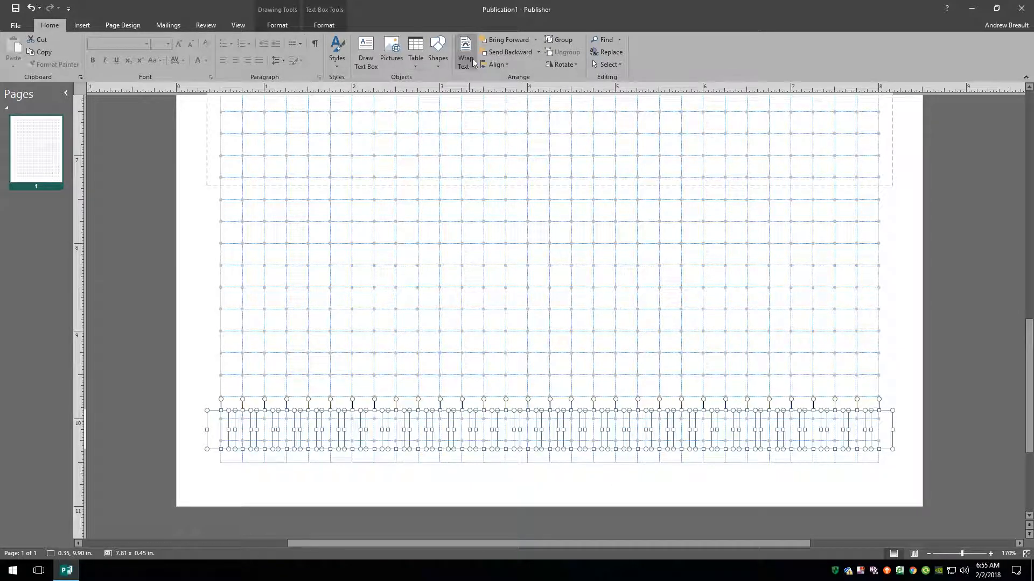
pyautogui.click(297, 28)
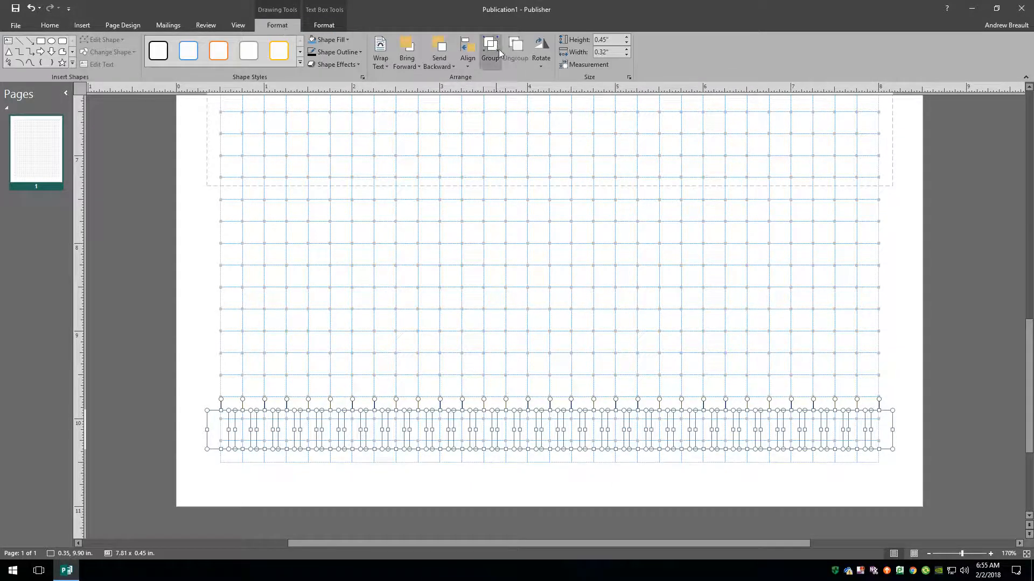
pyautogui.hotkey('ctrl', 'shift', 'g')
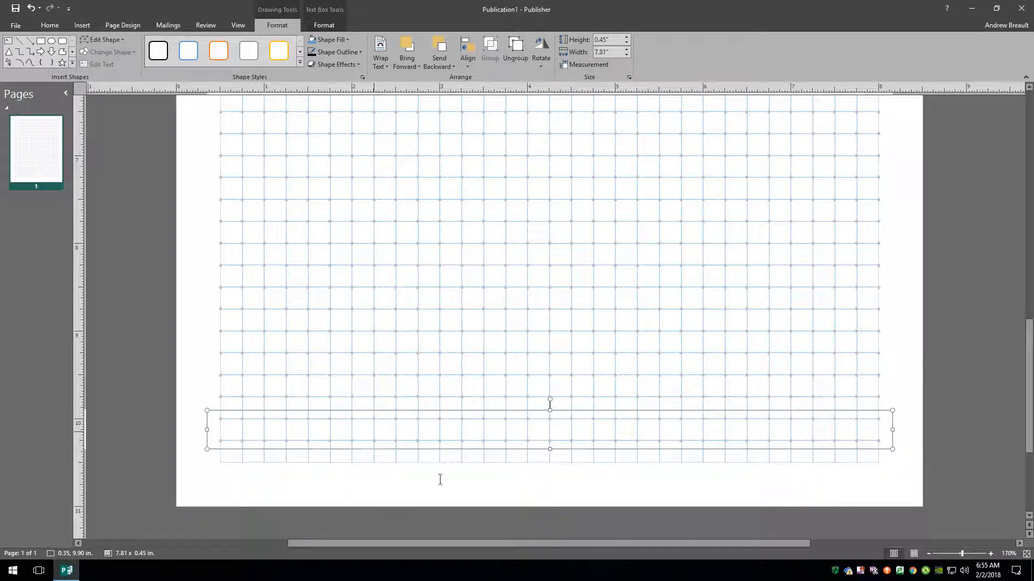
# - Copy the grouped bullet row down onto the last horizontal grid line, at about 0.35, 10.14 in
pyautogui.click(440, 448)
pyautogui.moveTo(440, 456); pyautogui.dragTo(441, 466)
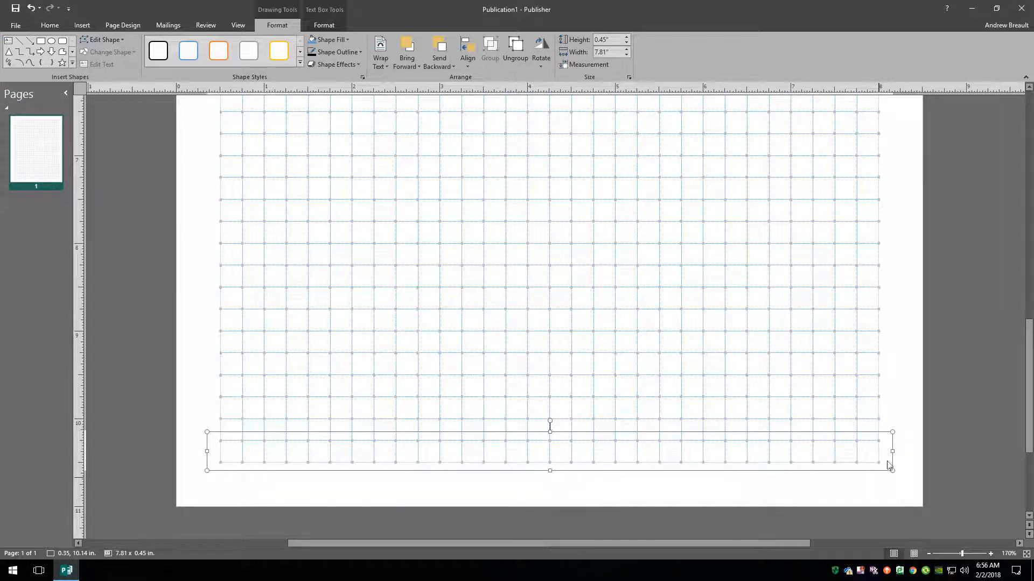
pyautogui.click(957, 452)
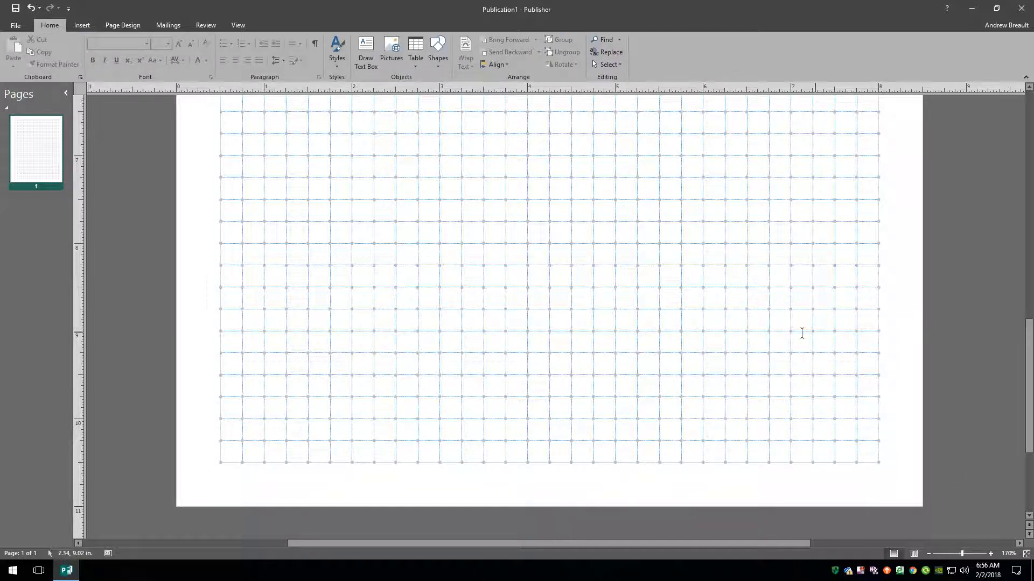
# - Insert a duplicate of the completed dot-grid page
pyautogui.scroll(-5, 714, 321)
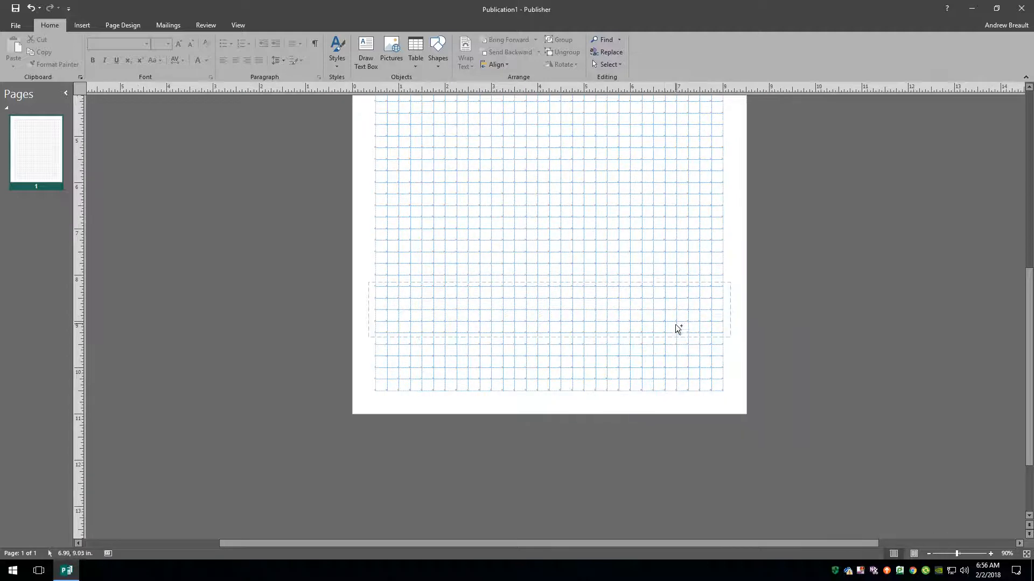
pyautogui.scroll(6, 500, 262)
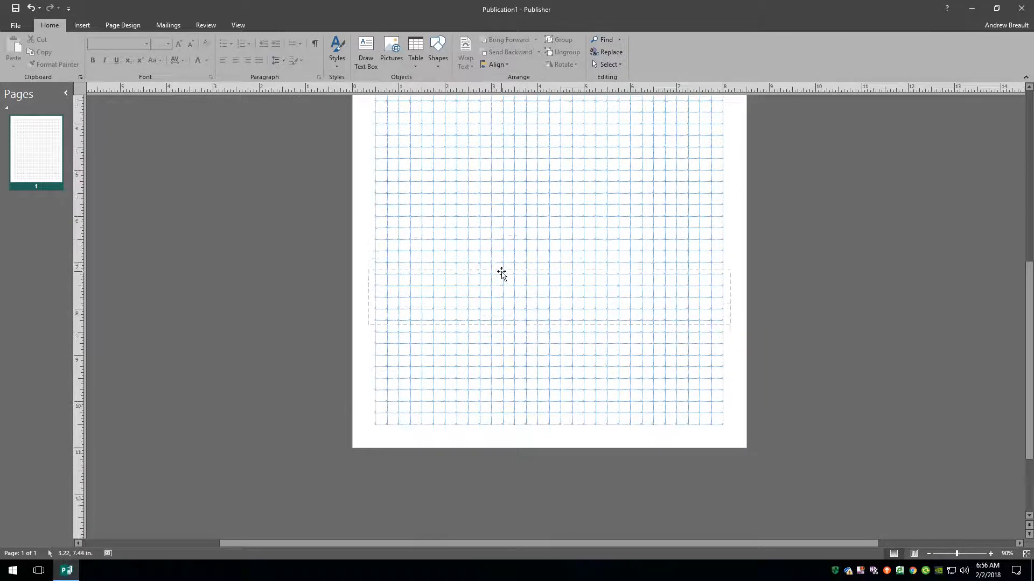
pyautogui.scroll(1, 492, 267)
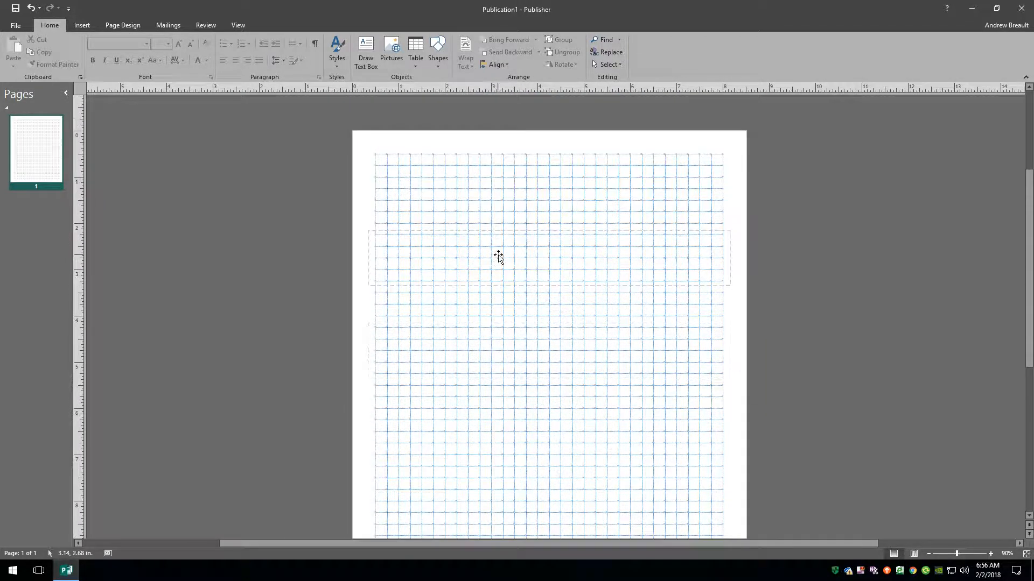
pyautogui.scroll(-1, 281, 313)
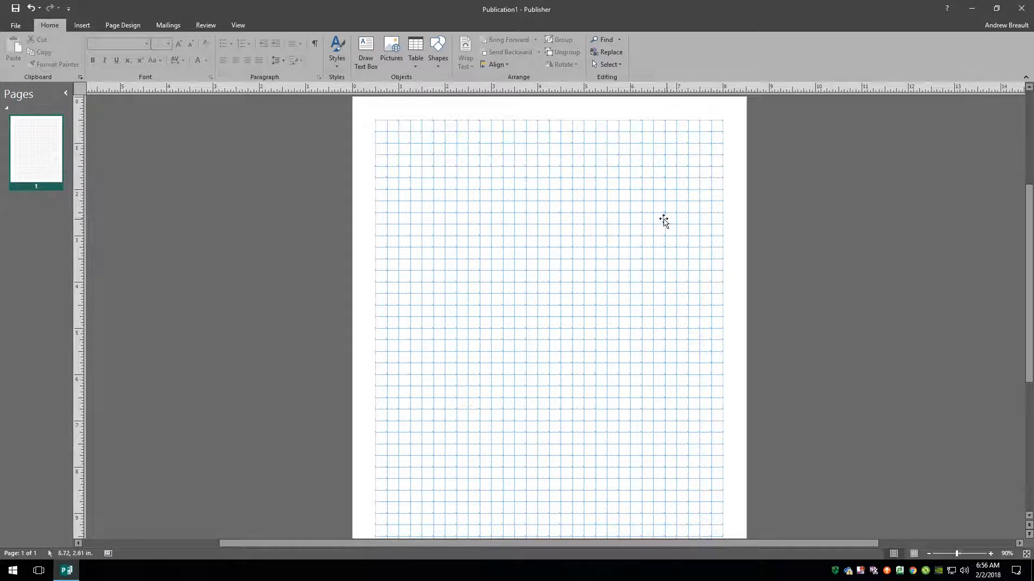
pyautogui.rightClick(38, 145)
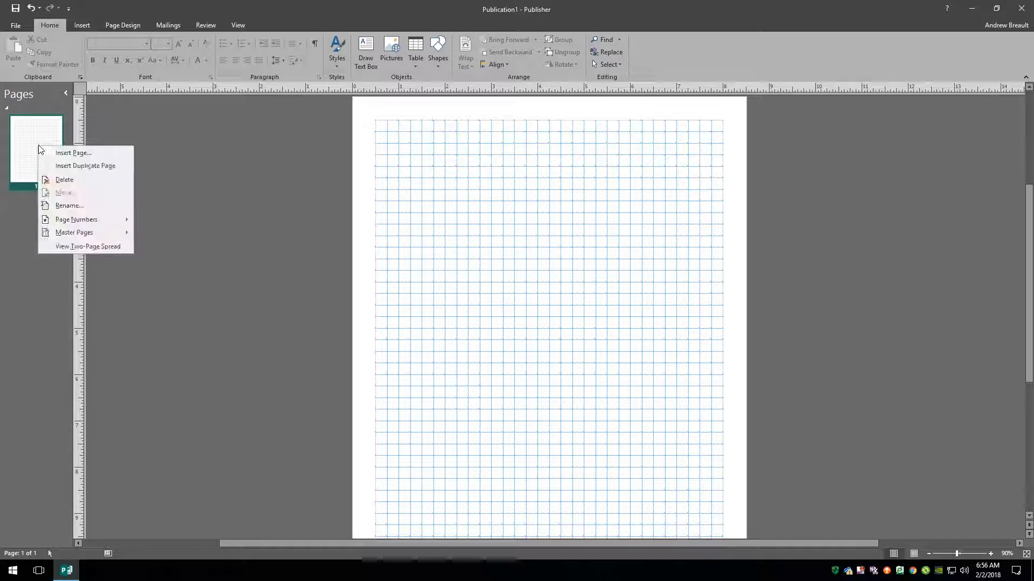
pyautogui.click(99, 166)
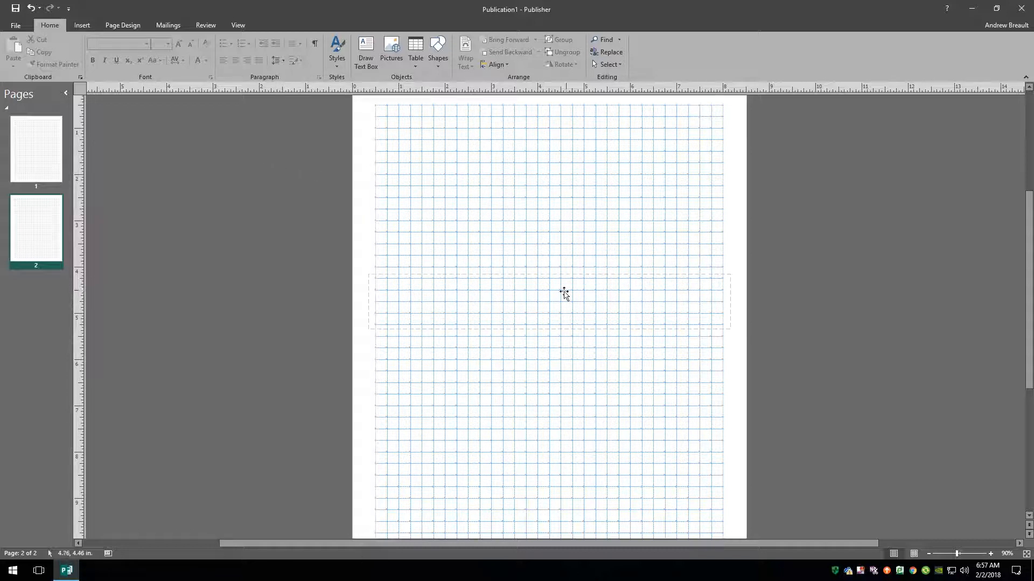
# - Group everything on the duplicate page, and ungroup it into individual bullet text boxes
pyautogui.click(1026, 555)
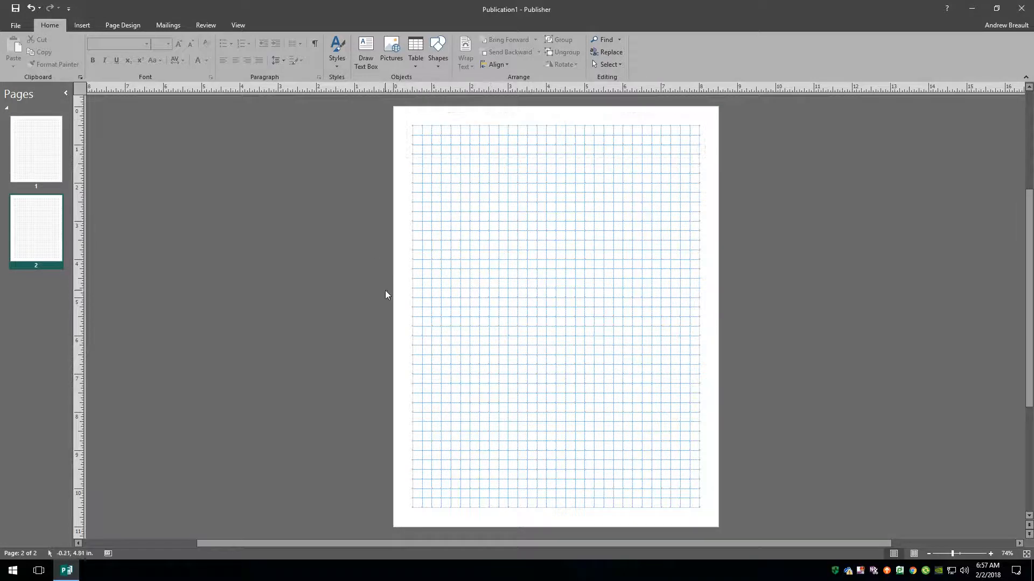
pyautogui.hotkey('ctrl', 'a')
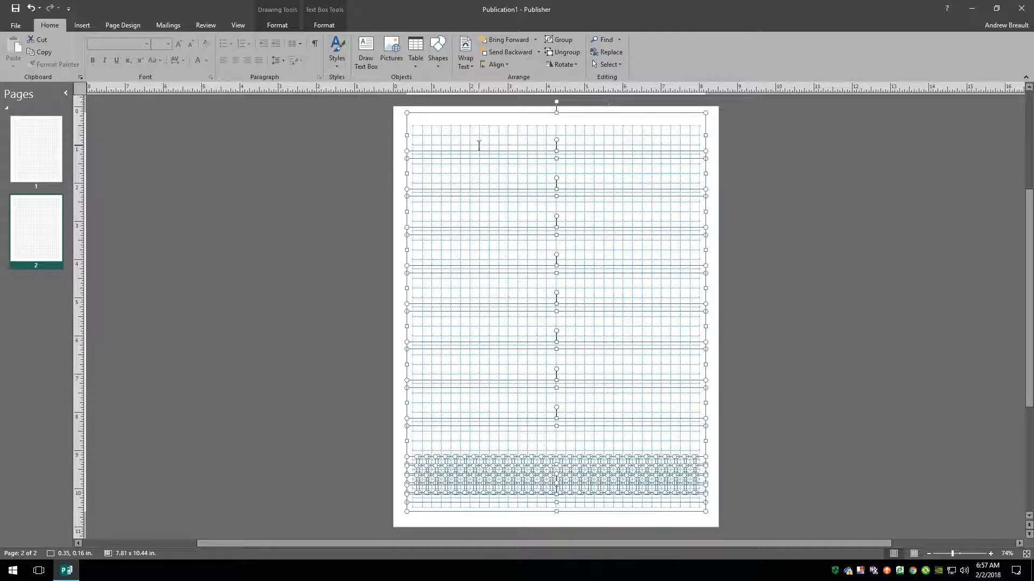
pyautogui.click(278, 26)
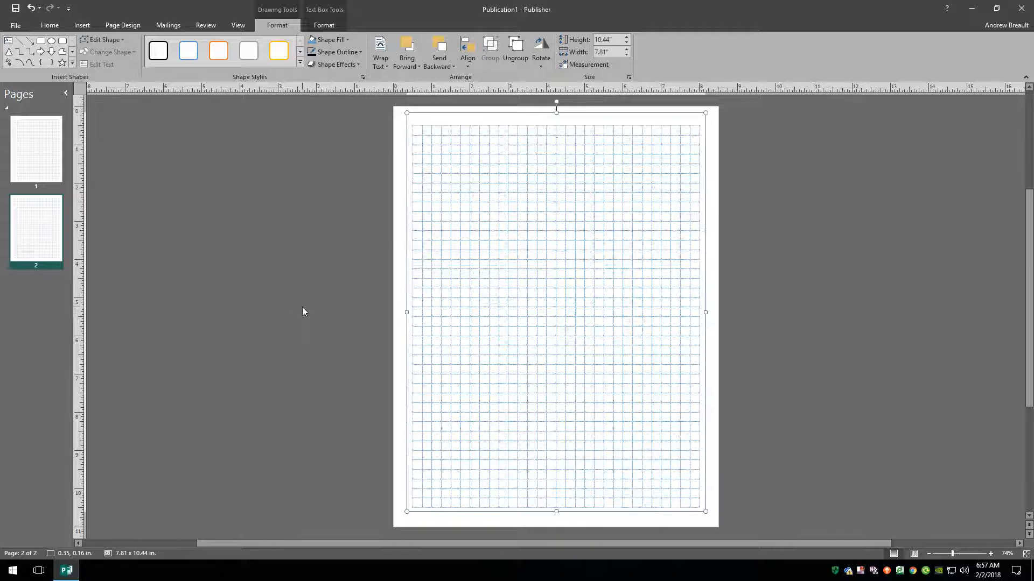
pyautogui.click(516, 51)
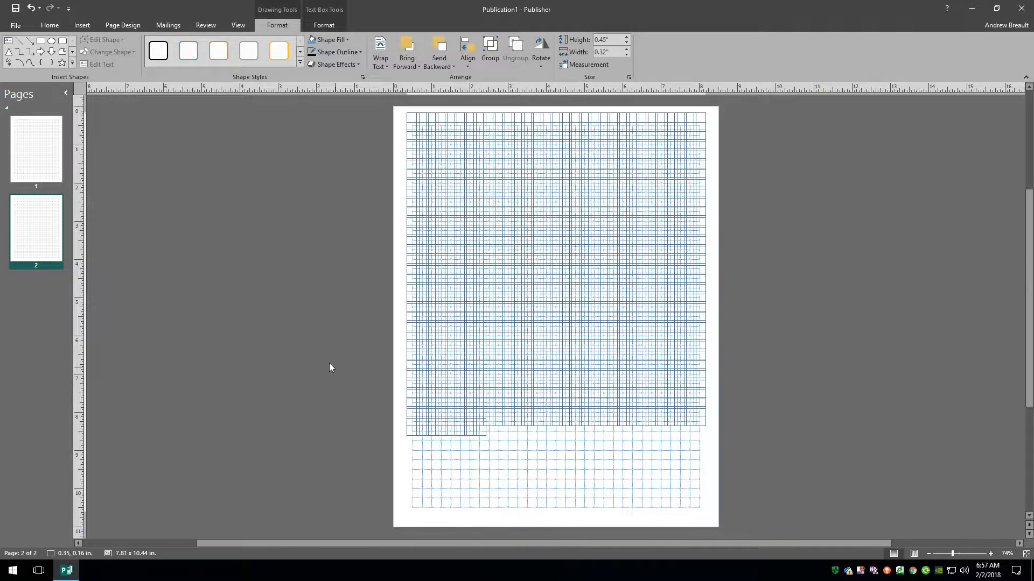
pyautogui.click(331, 372)
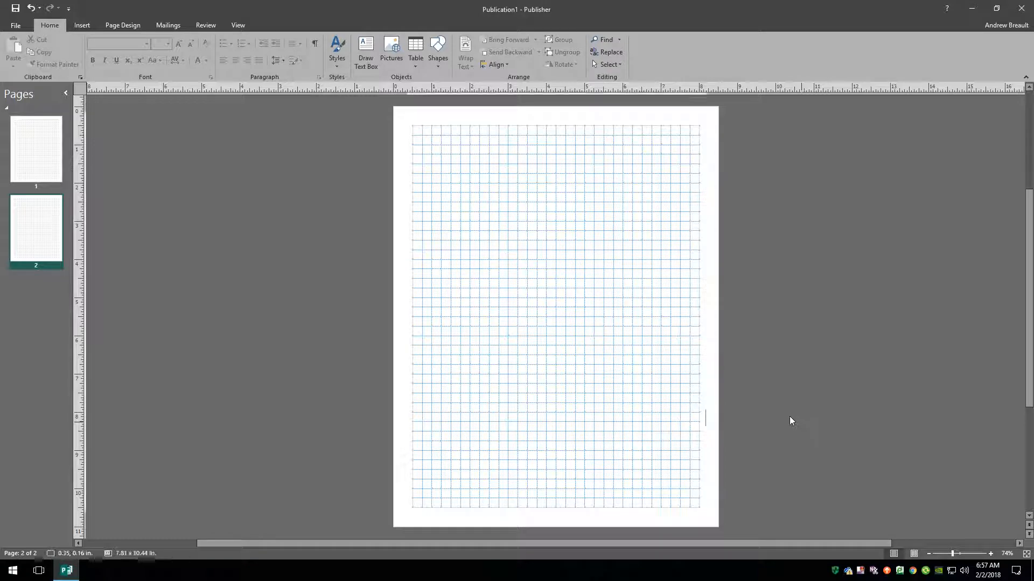
# - Delete the leftmost column of bullets on the duplicate page and move that page ahead of the original
pyautogui.hotkey('ctrl', 'a')
pyautogui.press('Delete')
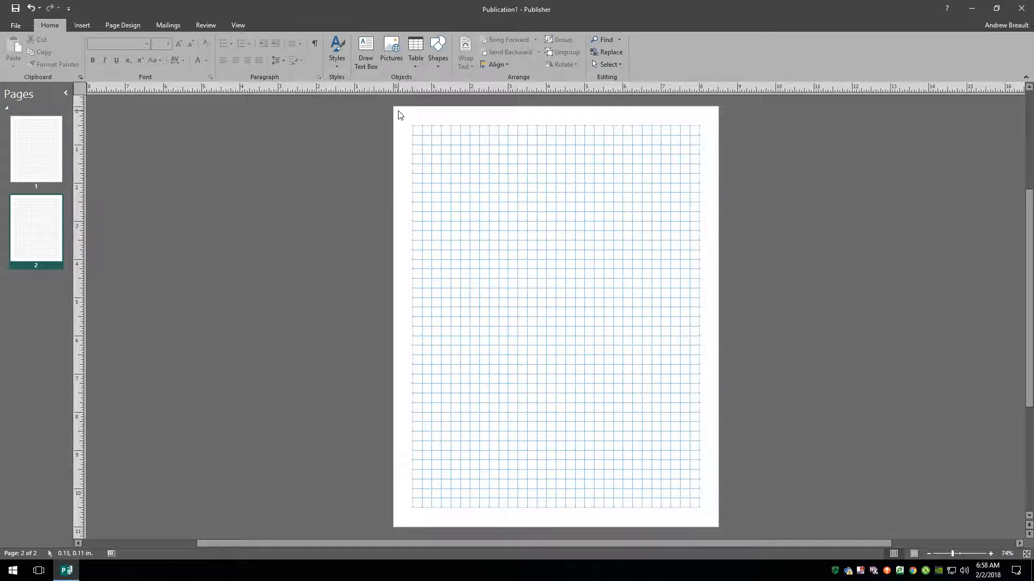
pyautogui.moveTo(398, 111)
pyautogui.mouseDown()
pyautogui.moveTo(422, 219)
pyautogui.moveTo(424, 519)
pyautogui.mouseUp()
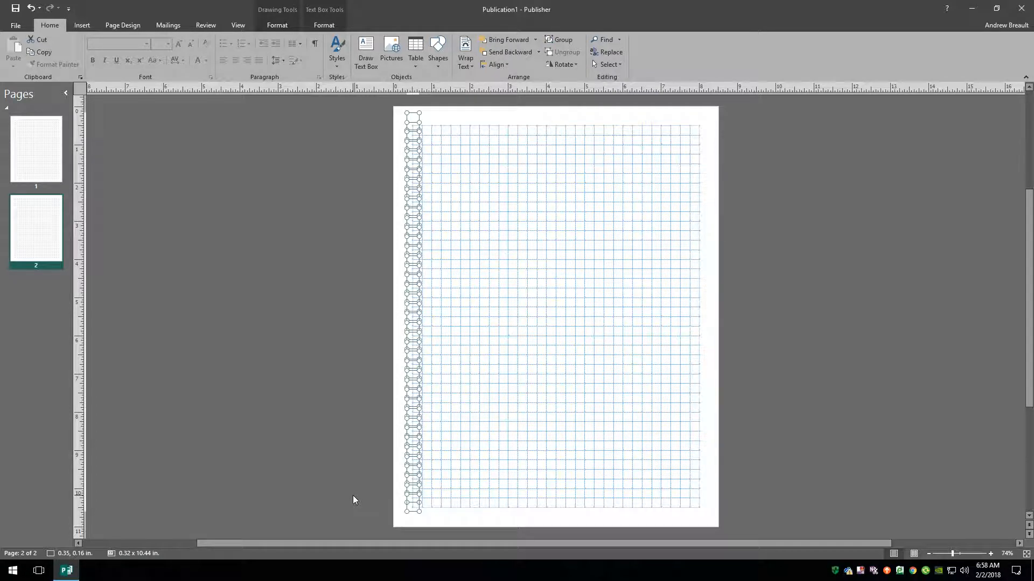
pyautogui.press('Delete')
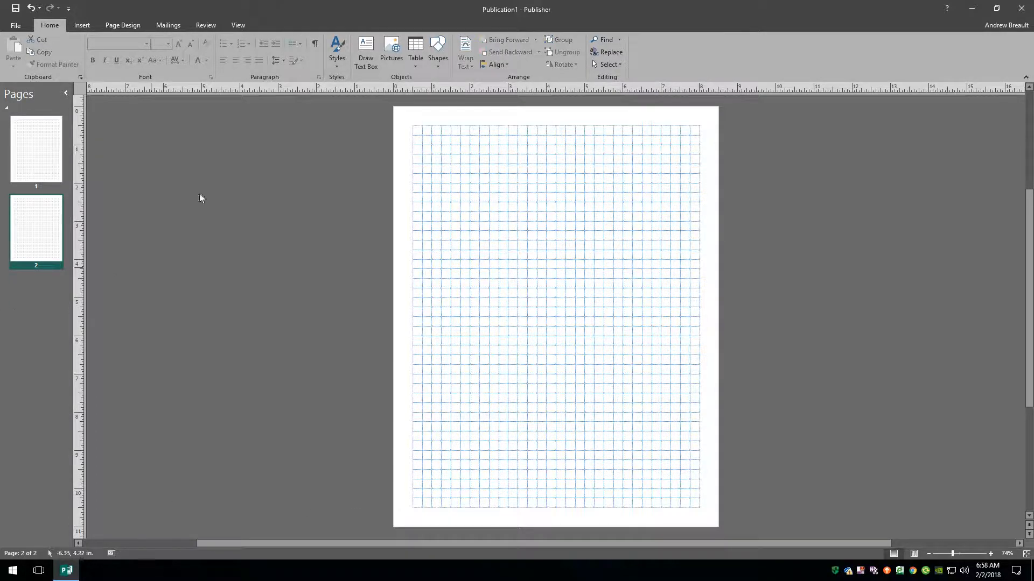
pyautogui.moveTo(40, 235); pyautogui.dragTo(40, 127)
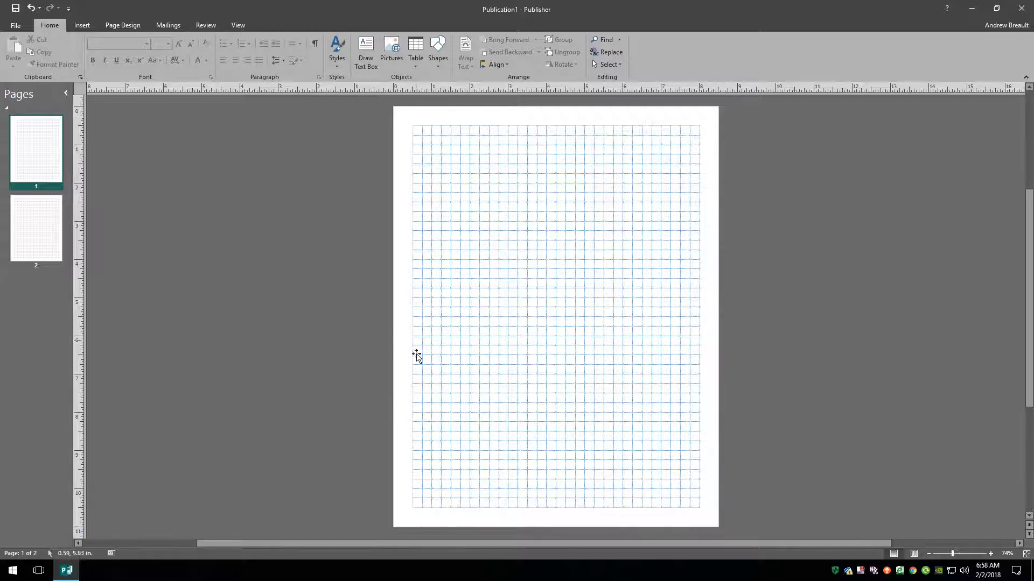
# - Ungroup all the bullets on the second page and delete its rightmost column of bullets
pyautogui.click(42, 232)
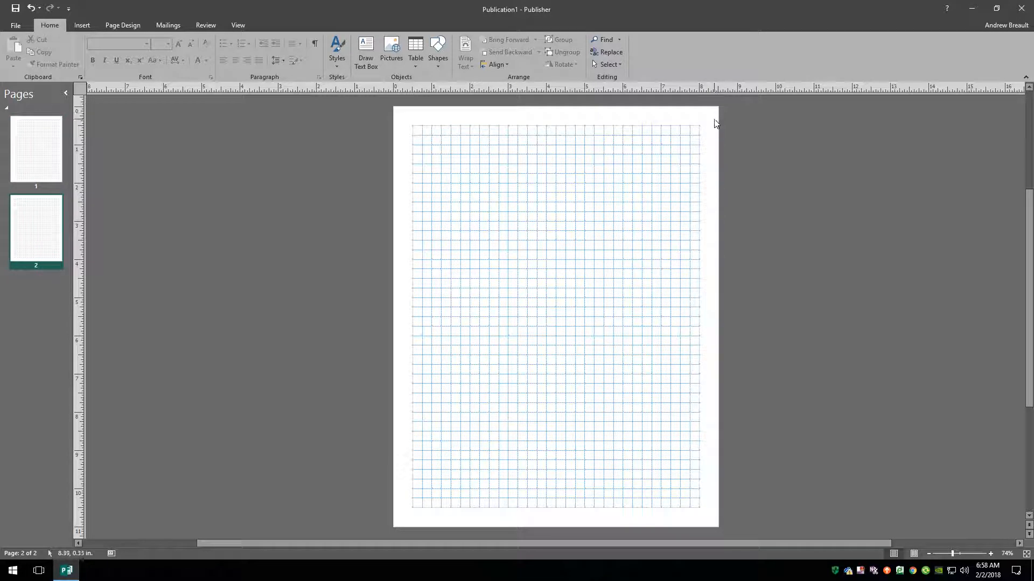
pyautogui.hotkey('ctrl', 'a')
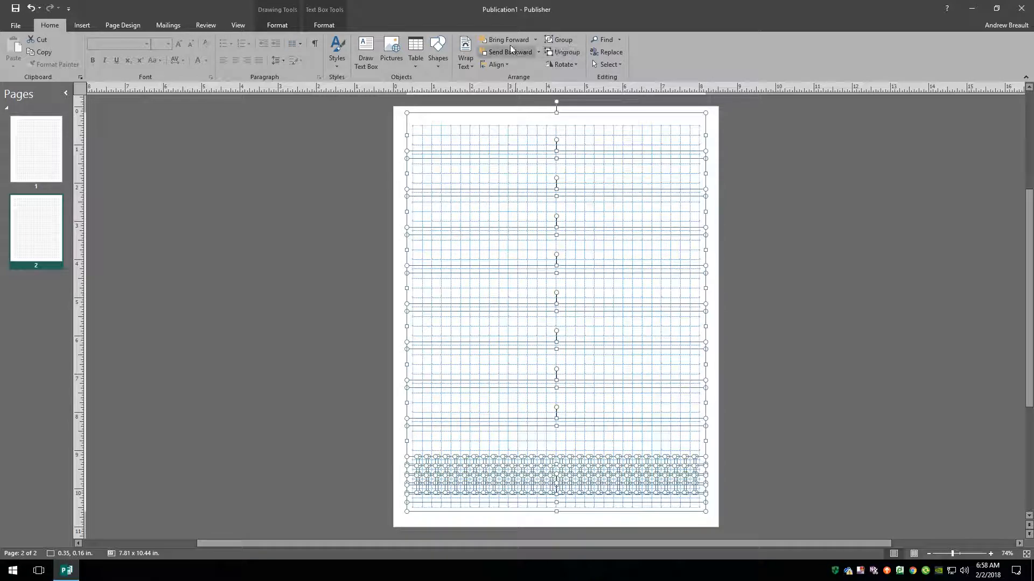
pyautogui.click(280, 27)
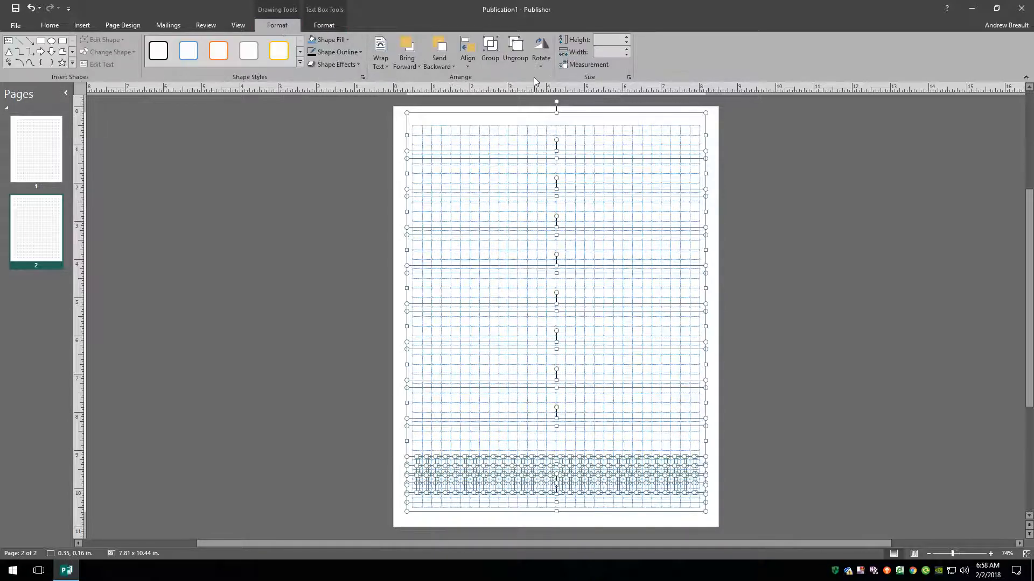
pyautogui.click(521, 52)
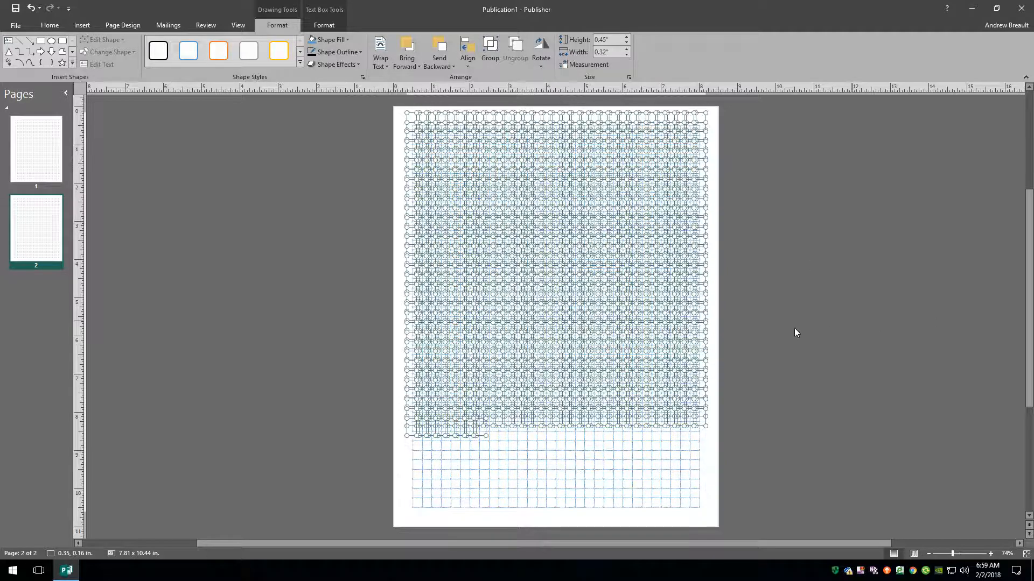
pyautogui.click(793, 304)
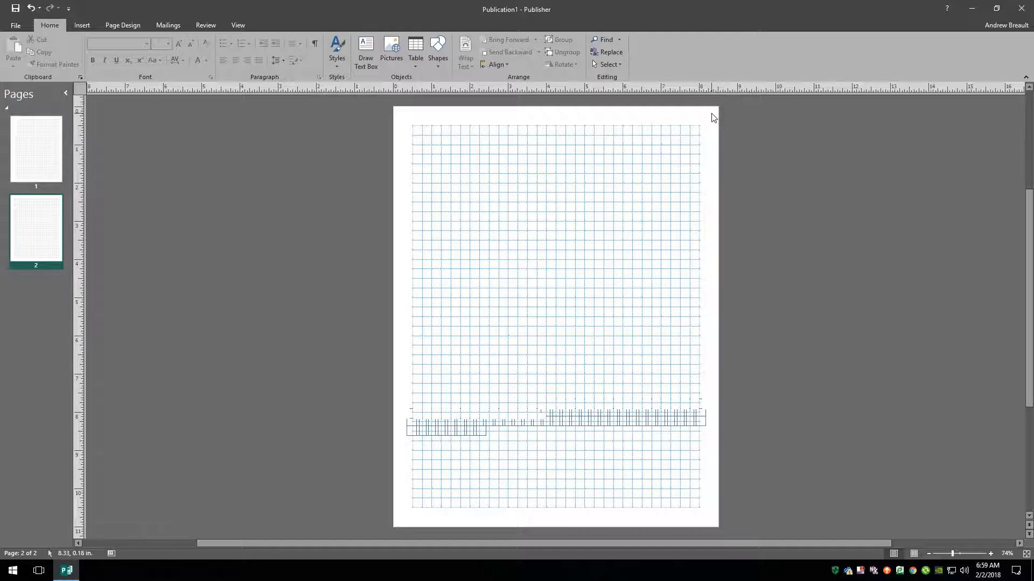
pyautogui.moveTo(714, 113)
pyautogui.mouseDown()
pyautogui.moveTo(696, 155)
pyautogui.moveTo(688, 264)
pyautogui.moveTo(699, 434)
pyautogui.moveTo(690, 521)
pyautogui.mouseUp()
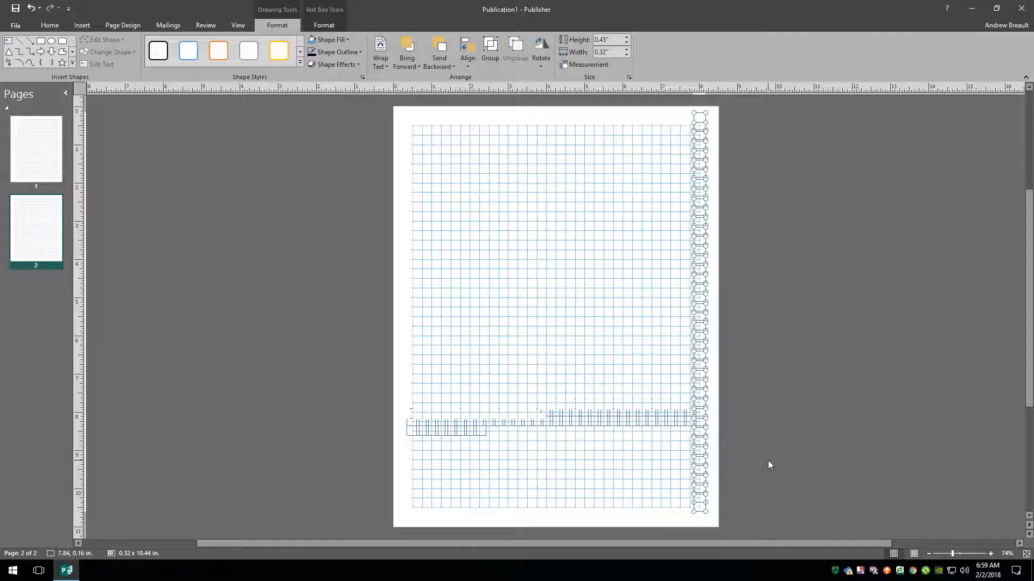
pyautogui.press('Delete')
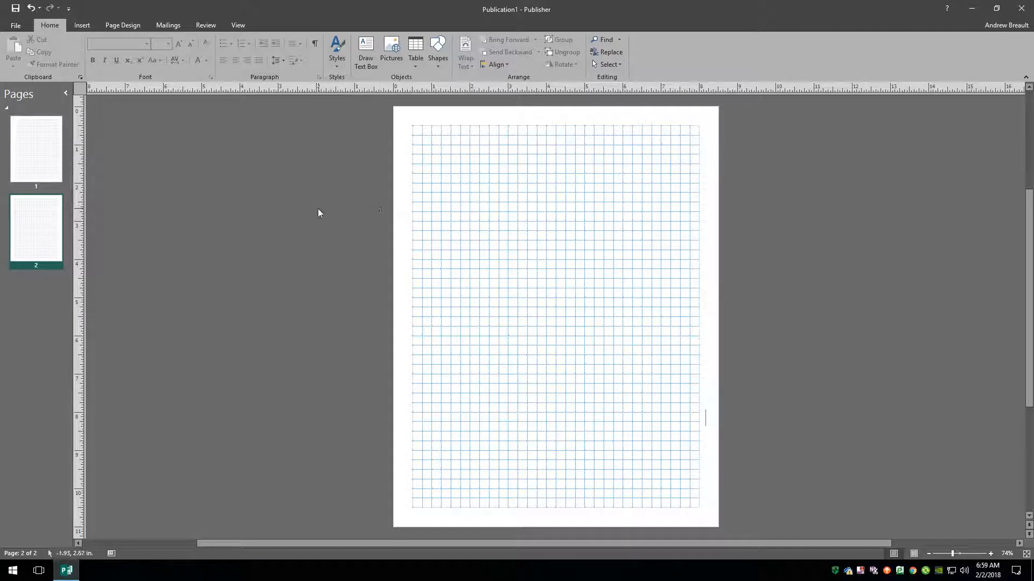
# - Save the publication as a PDF in the Happy Planner Pages folder, replacing Bullet Journal Pages.pdf, and review both pages of the published file
pyautogui.click(16, 27)
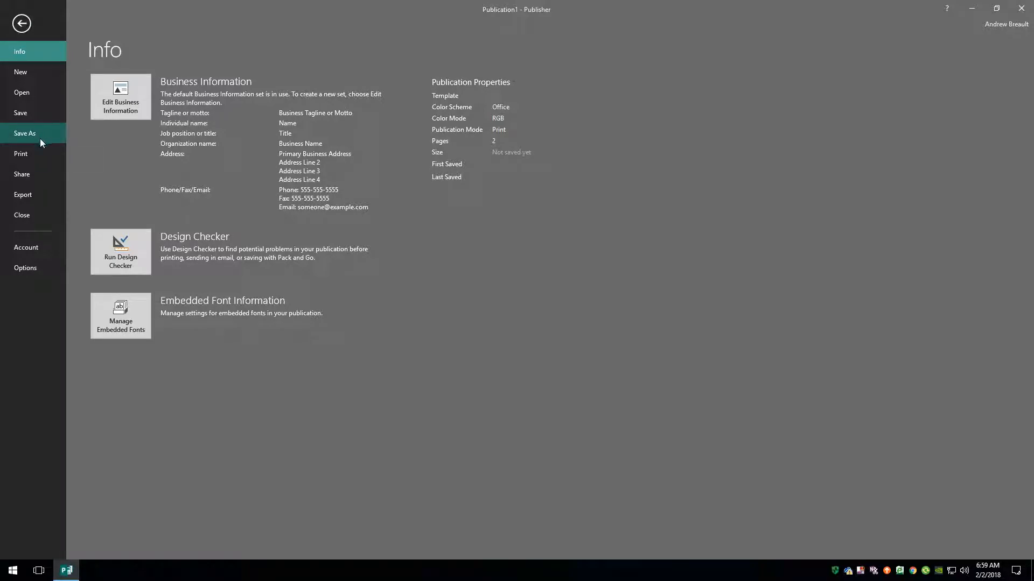
pyautogui.click(24, 135)
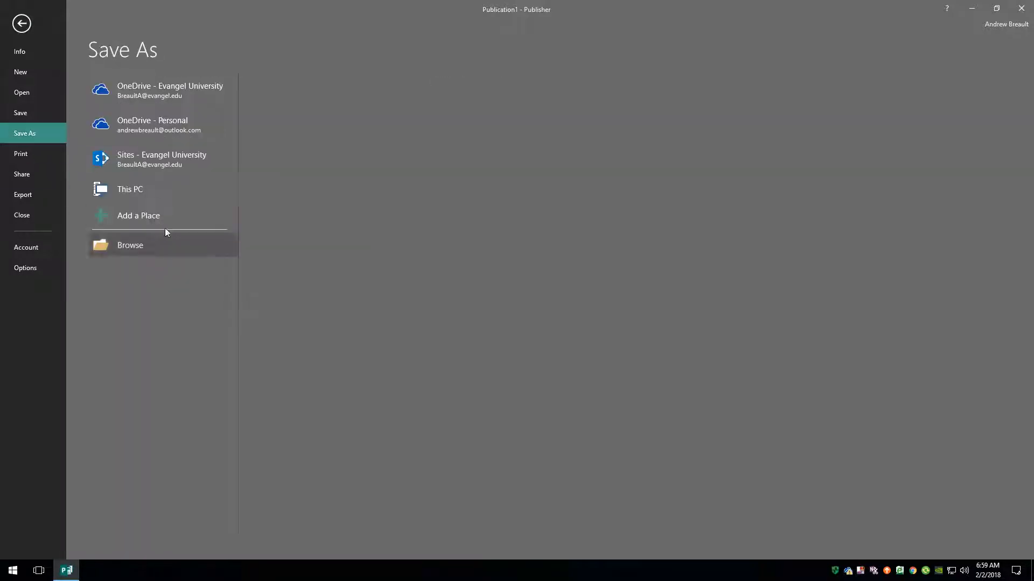
pyautogui.click(169, 191)
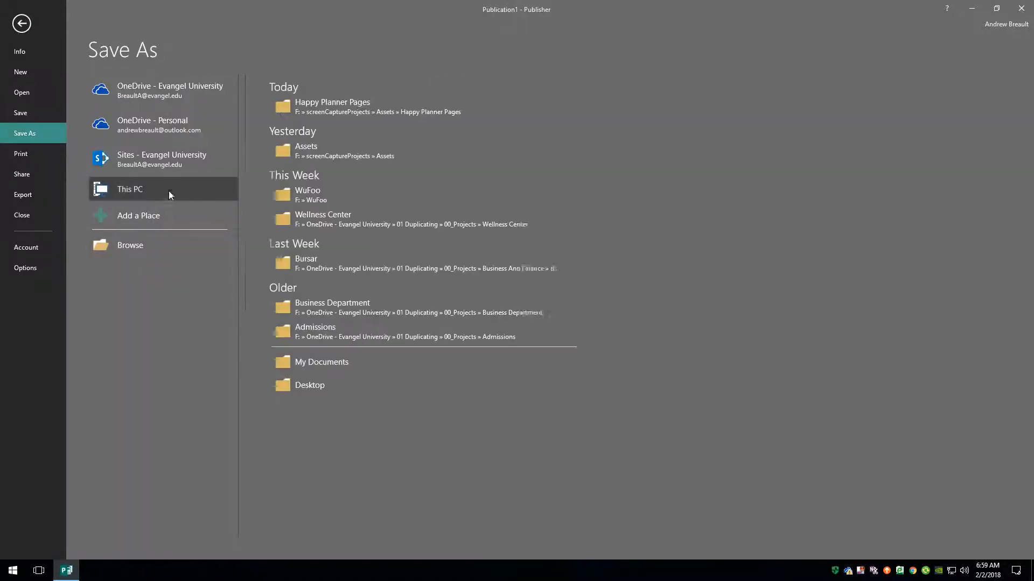
pyautogui.click(331, 106)
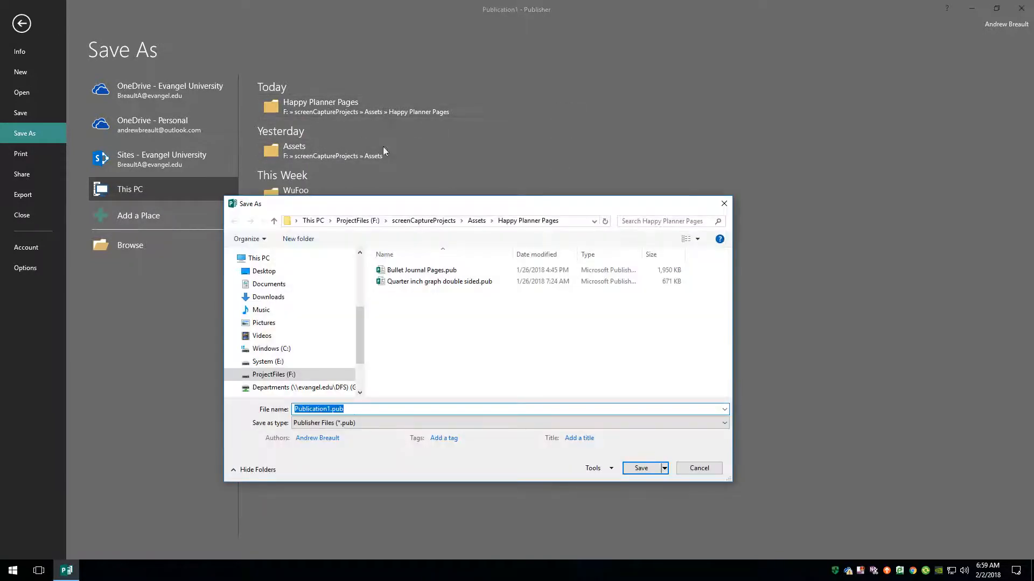
pyautogui.click(377, 423)
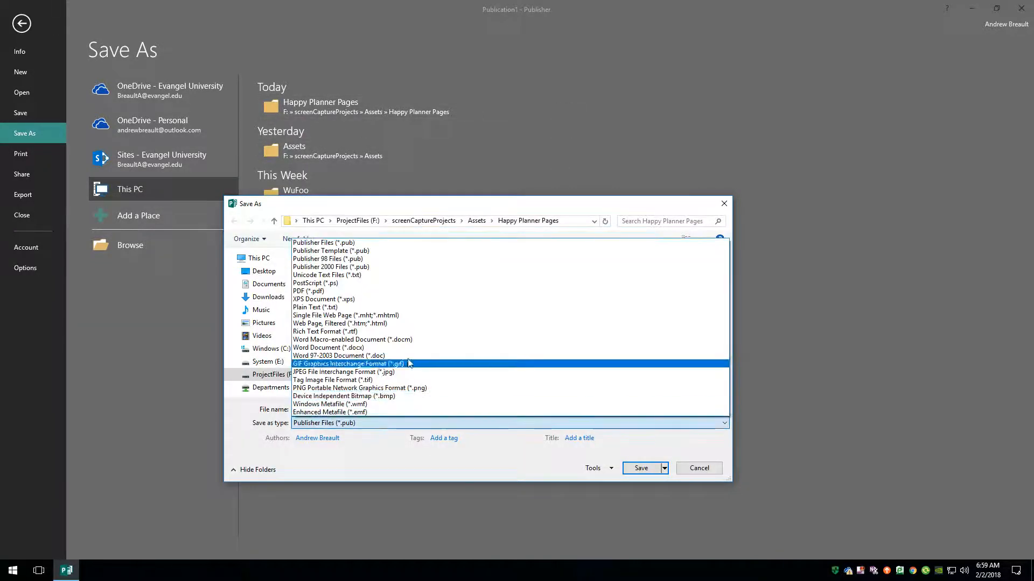
pyautogui.click(386, 291)
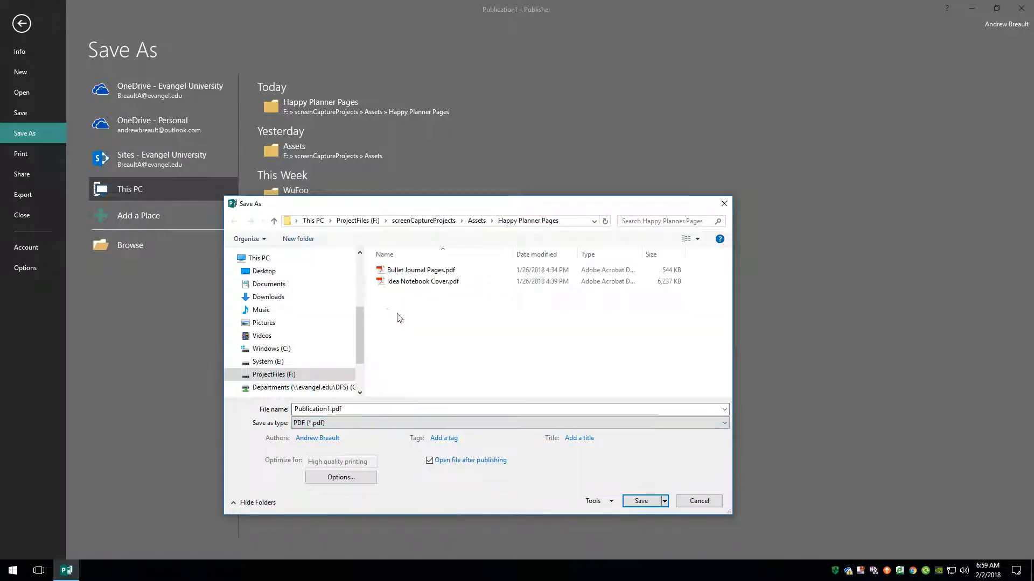
pyautogui.click(417, 272)
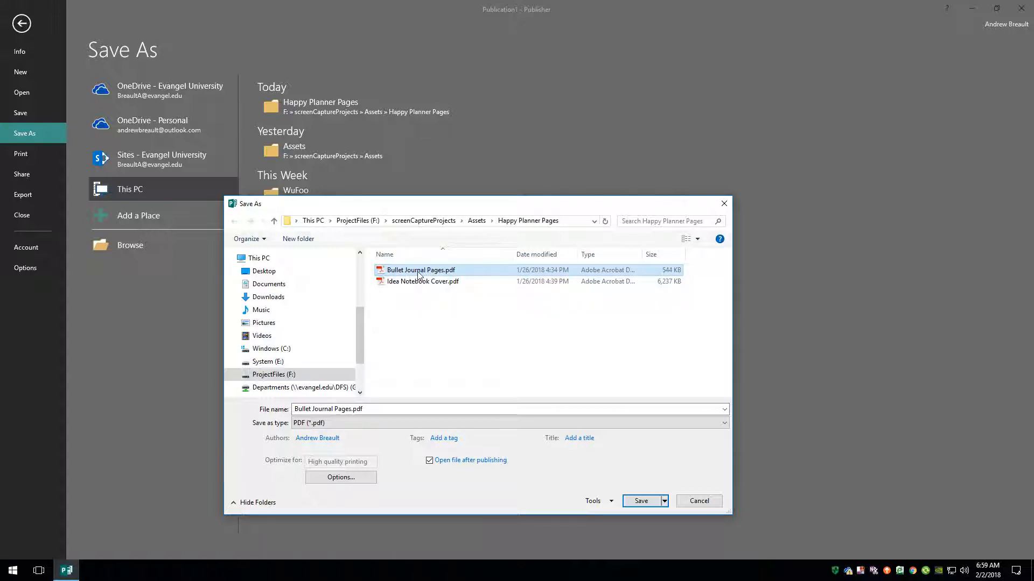
pyautogui.click(641, 501)
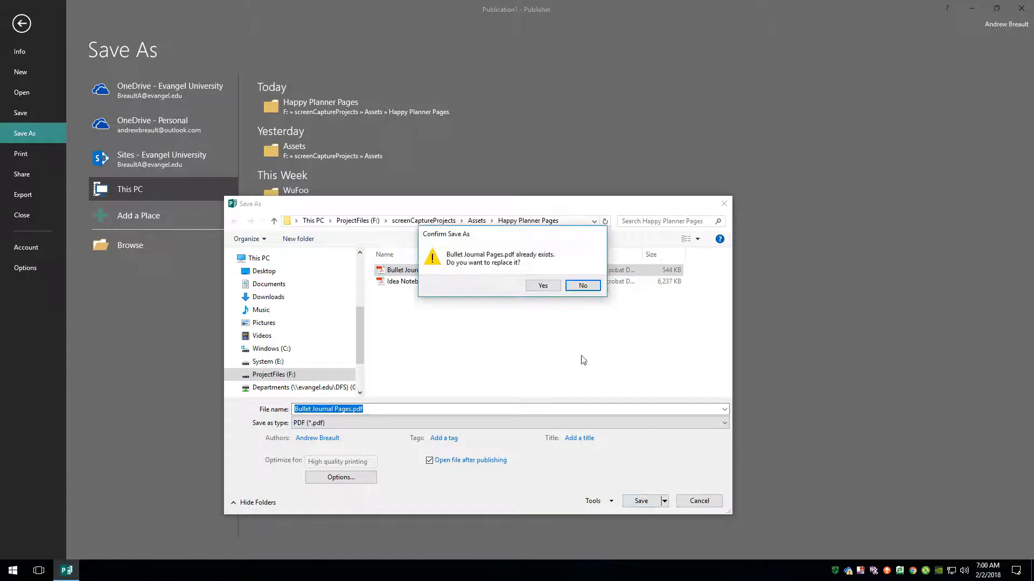
pyautogui.click(543, 286)
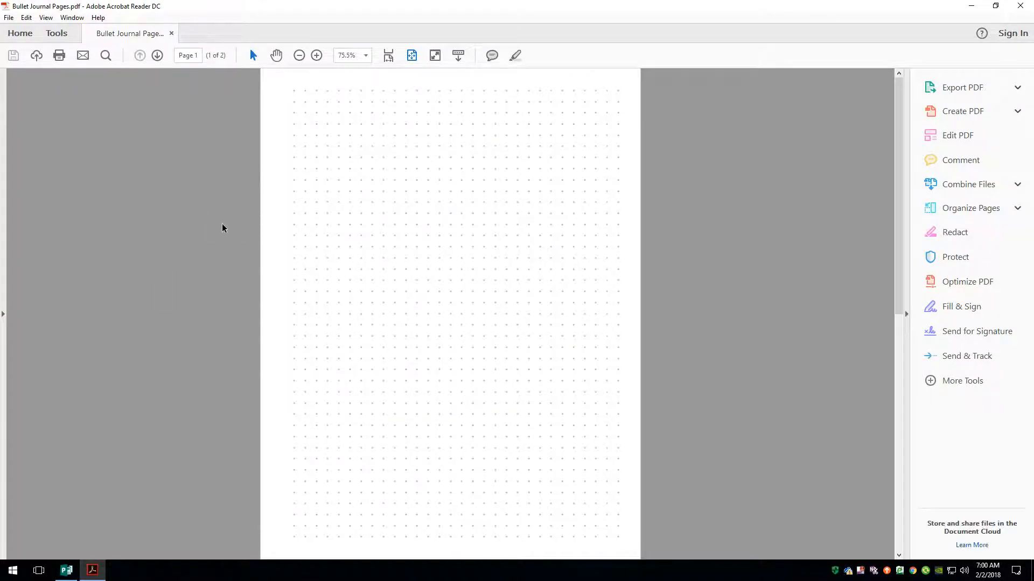
pyautogui.scroll(-2, 223, 225)
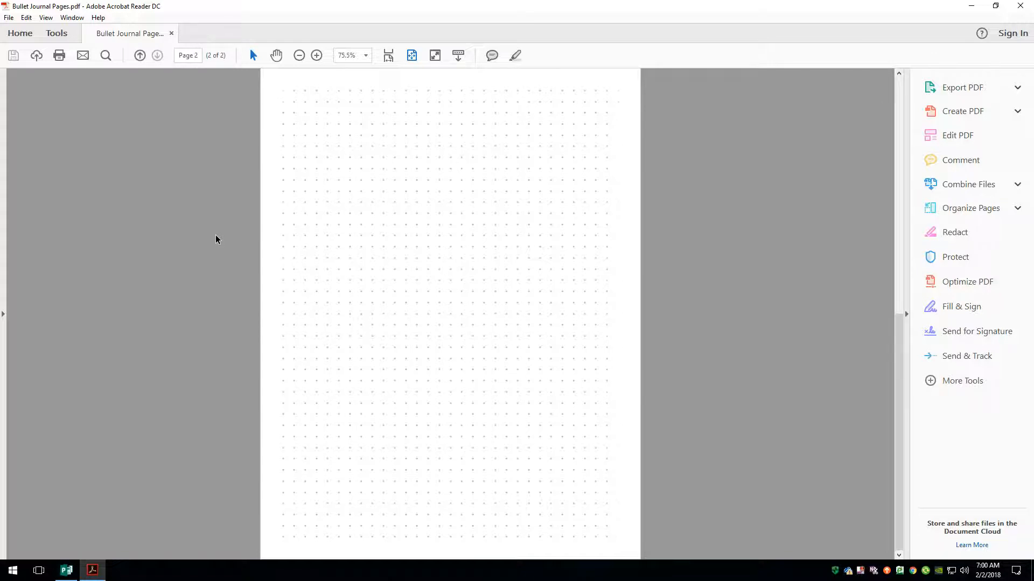
pyautogui.scroll(2, 215, 236)
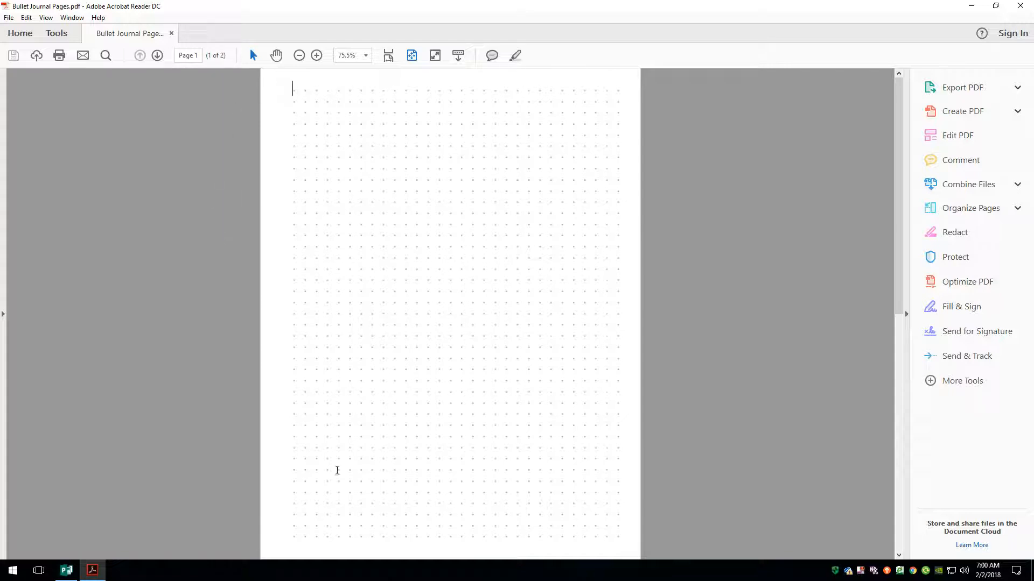
# - Switch to Google Chrome, search the web for "staples" and open the official Staples website
pyautogui.click(10, 576)
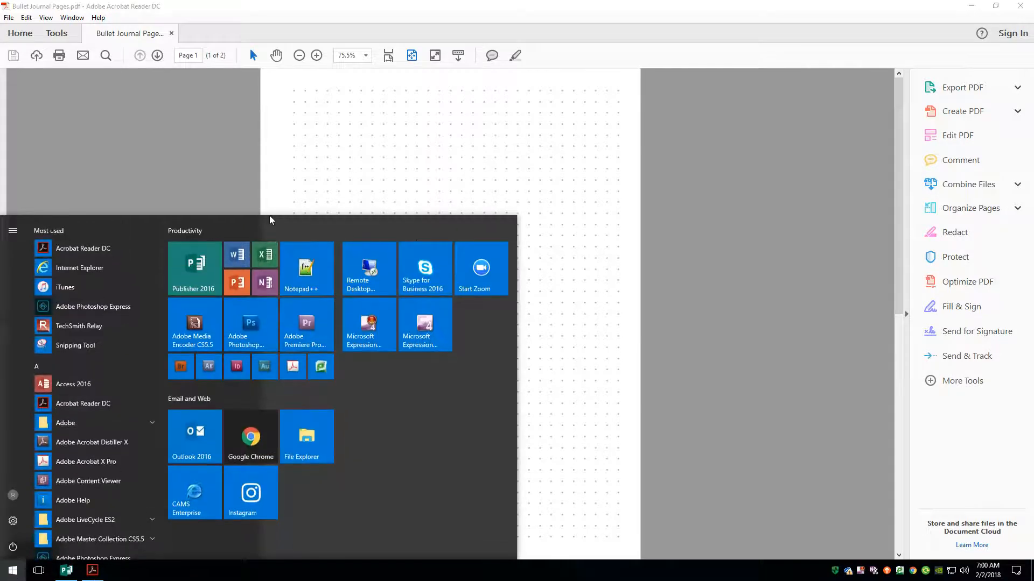
pyautogui.click(267, 426)
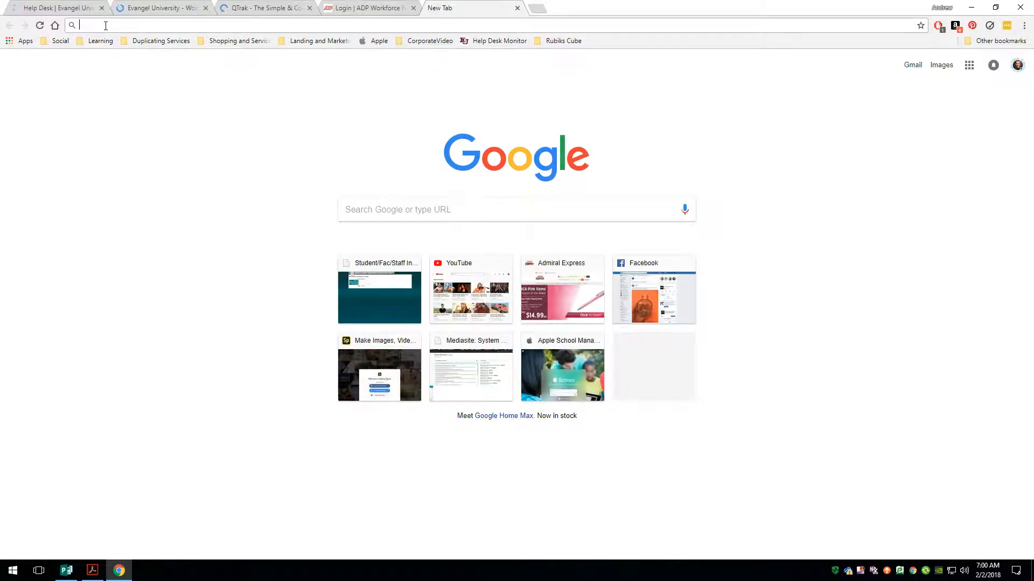
pyautogui.write('staples')
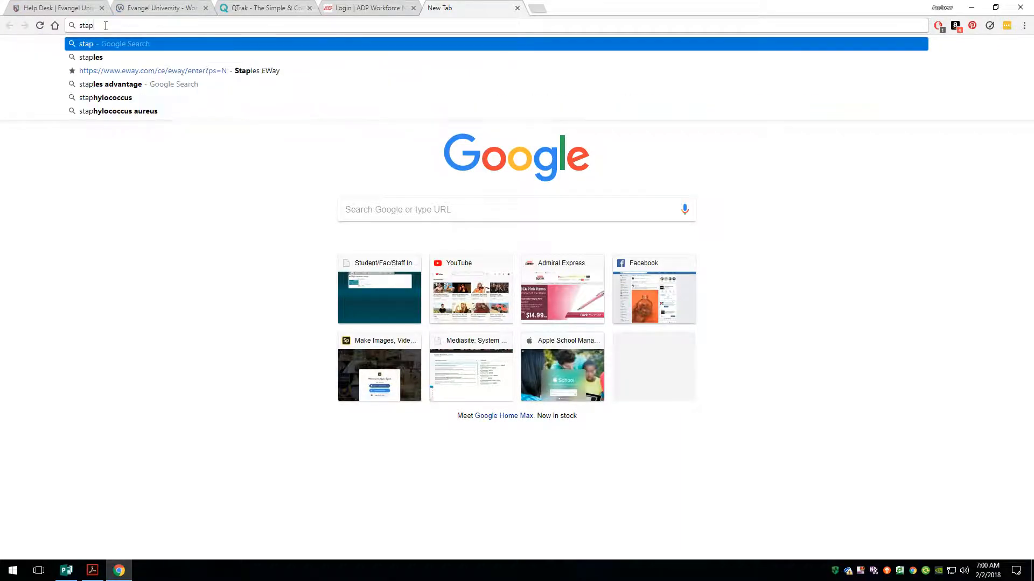
pyautogui.press('Return')
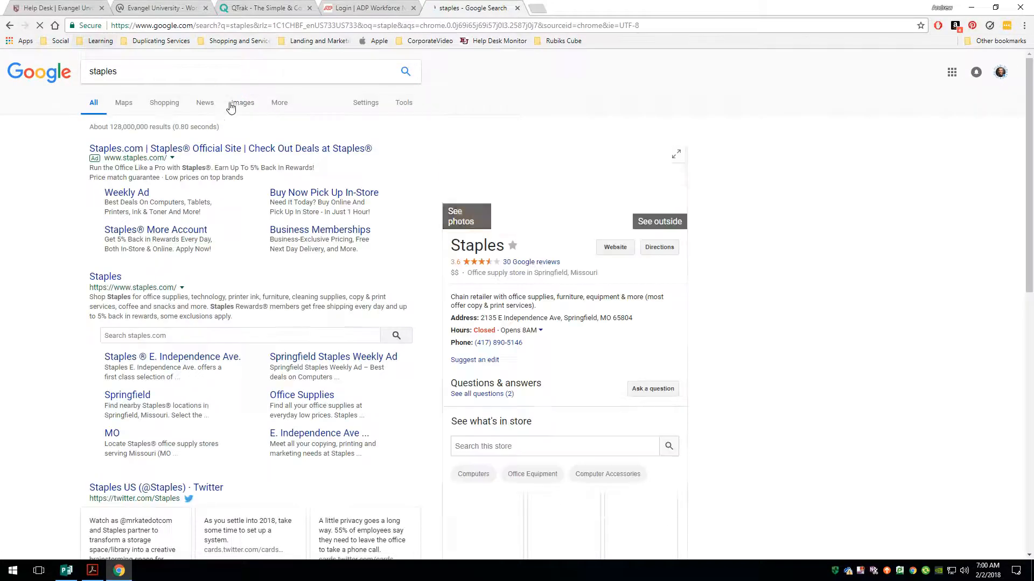
pyautogui.click(192, 150)
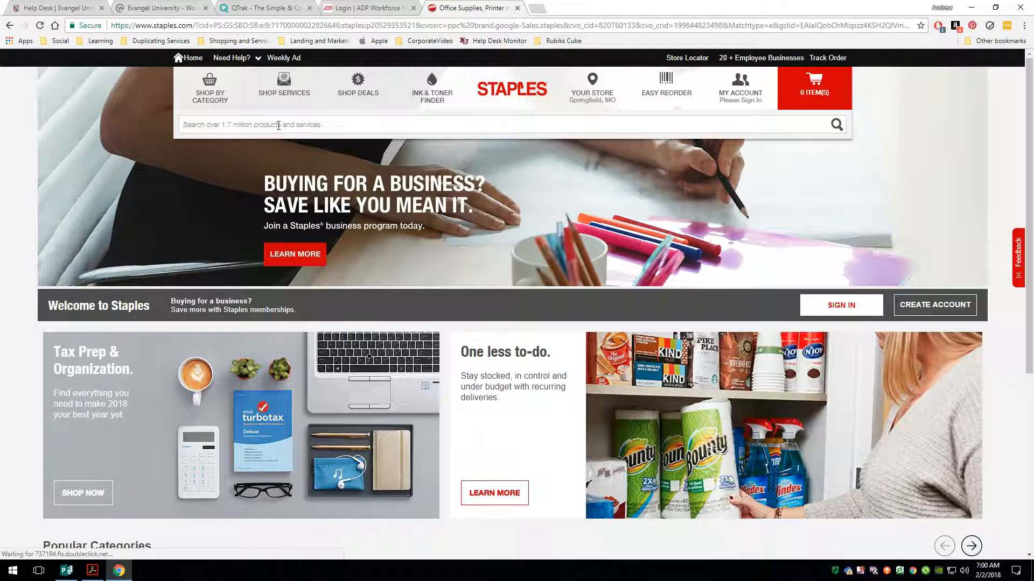
# - Search the Staples store for "arc punch", view the Arc System Desktop Punch product page, and return to the PDF in Acrobat Reader
pyautogui.write('ar')
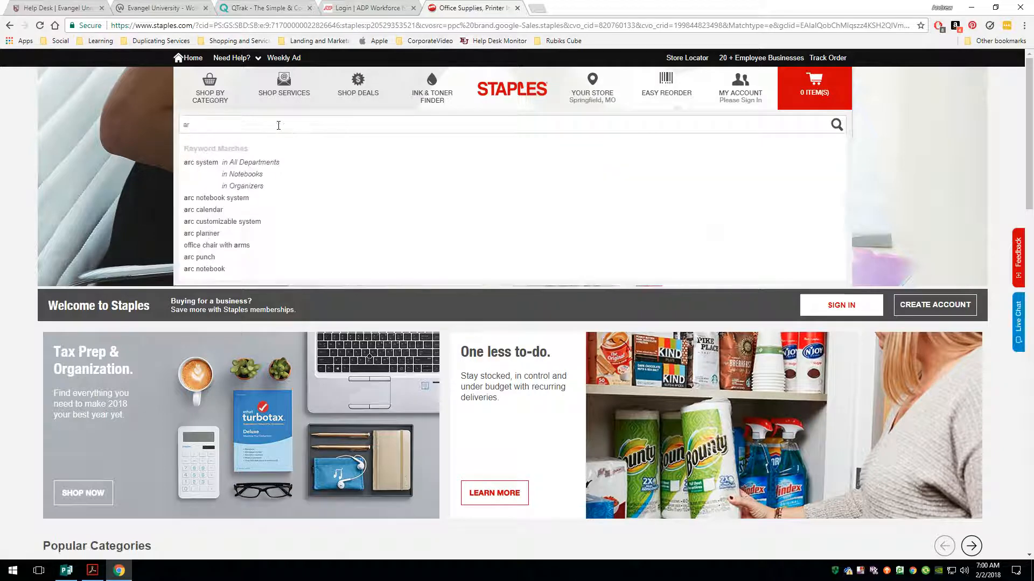
pyautogui.write('c punch')
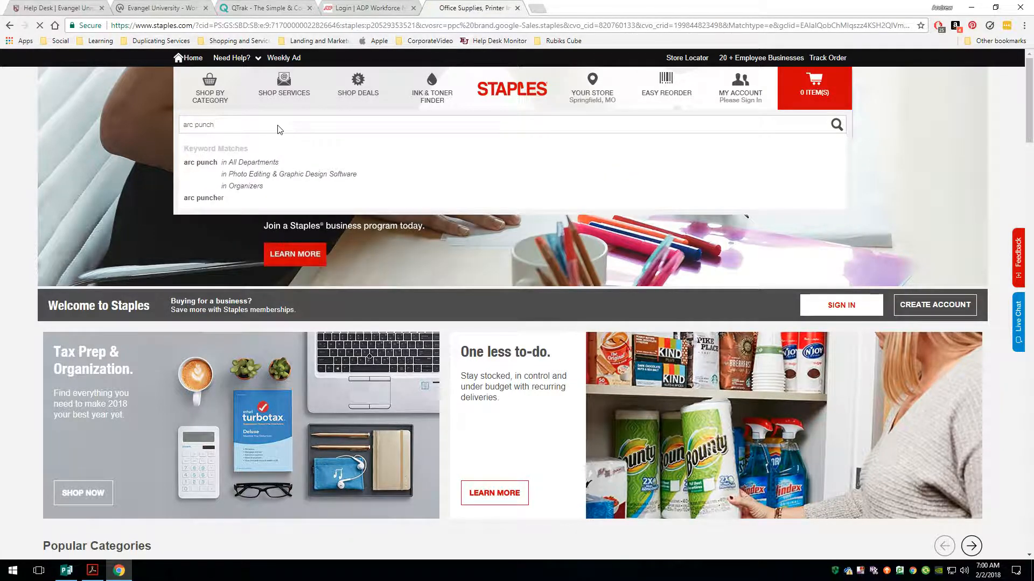
pyautogui.press('Return')
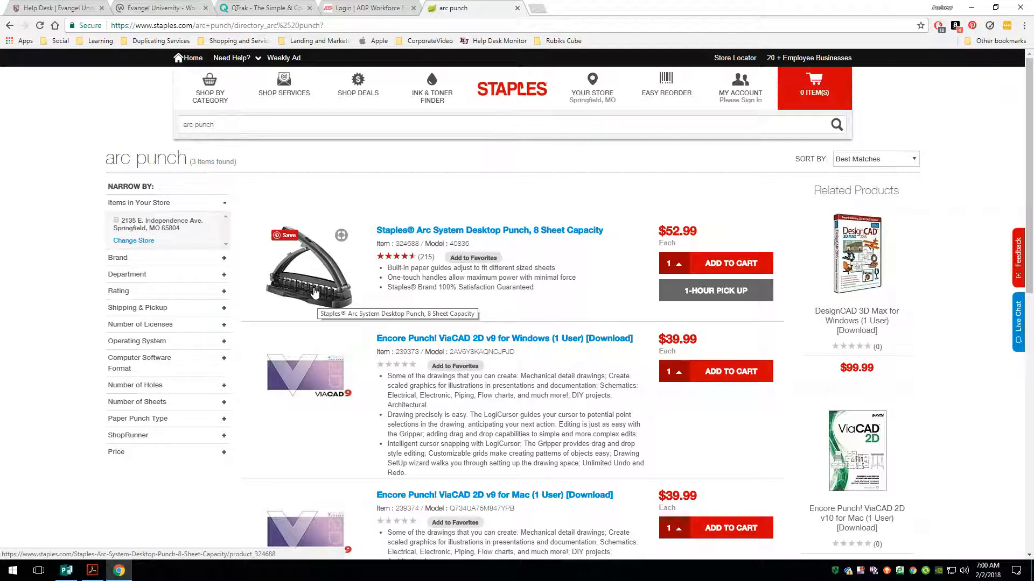
pyautogui.click(315, 293)
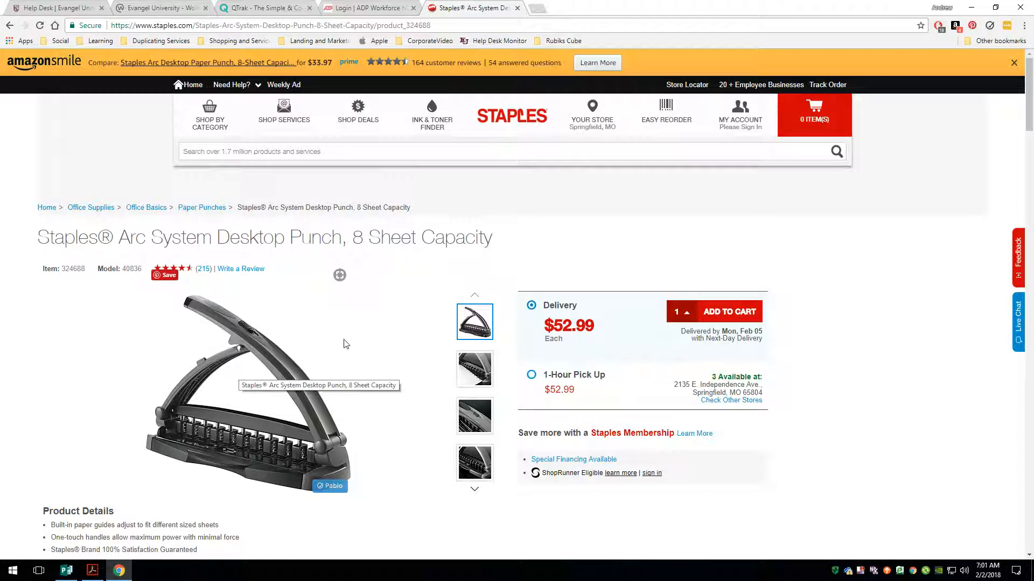
pyautogui.click(92, 570)
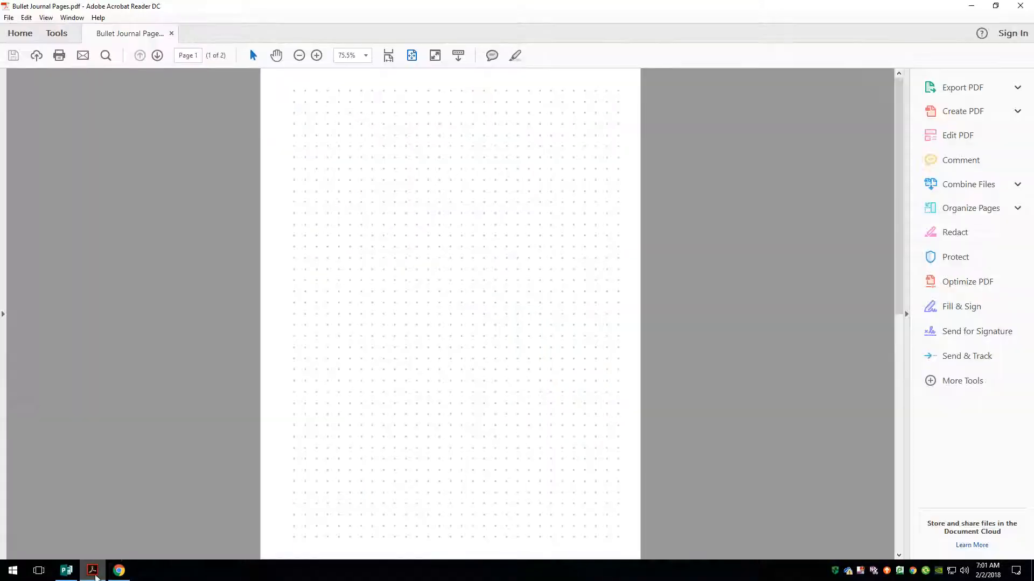